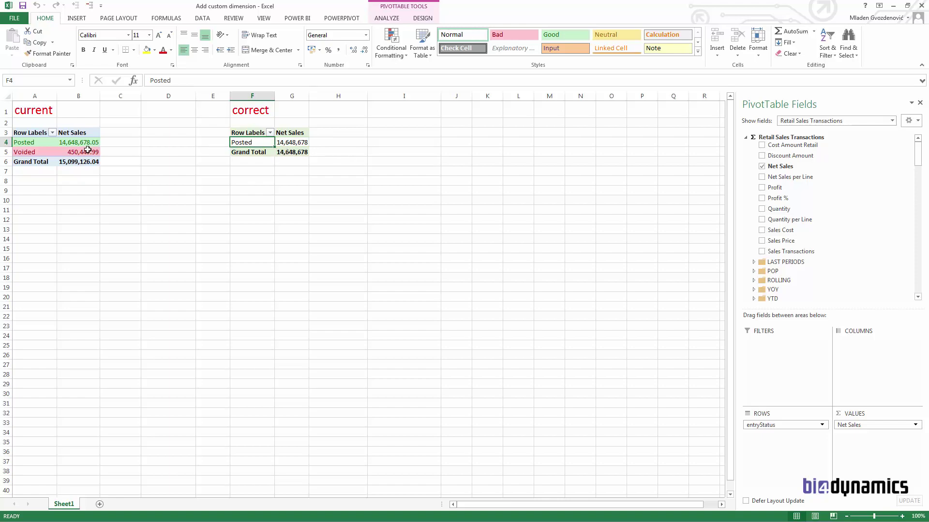
- Compare the Posted and Voided net sales rows in the current pivot table with the correct one
click(43, 152)
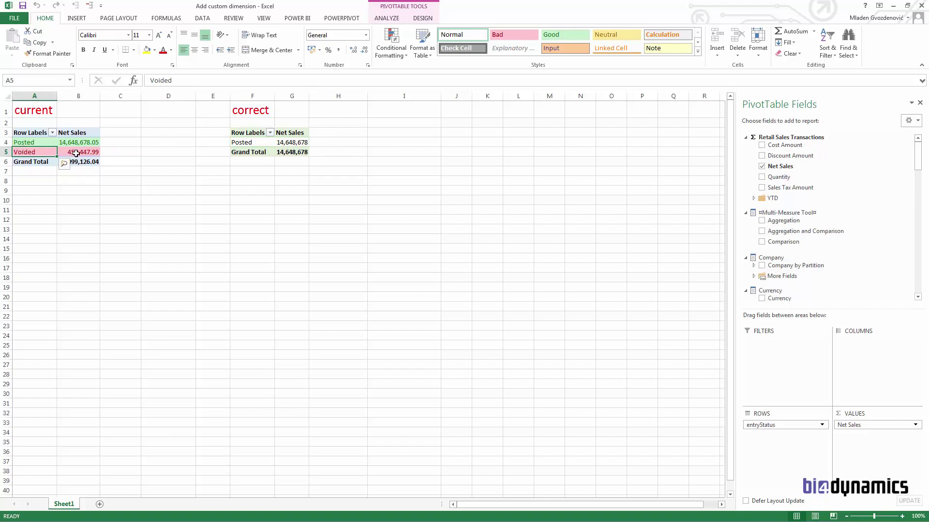
click(37, 142)
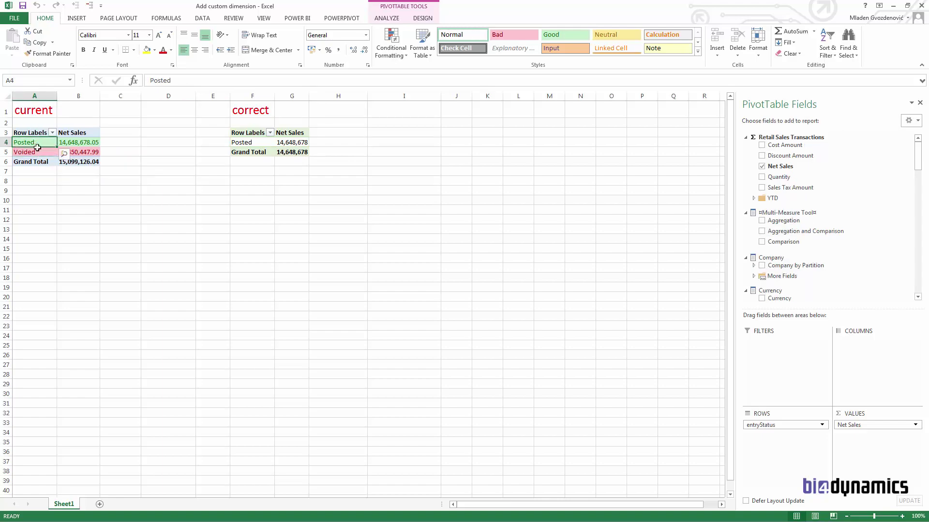
click(31, 152)
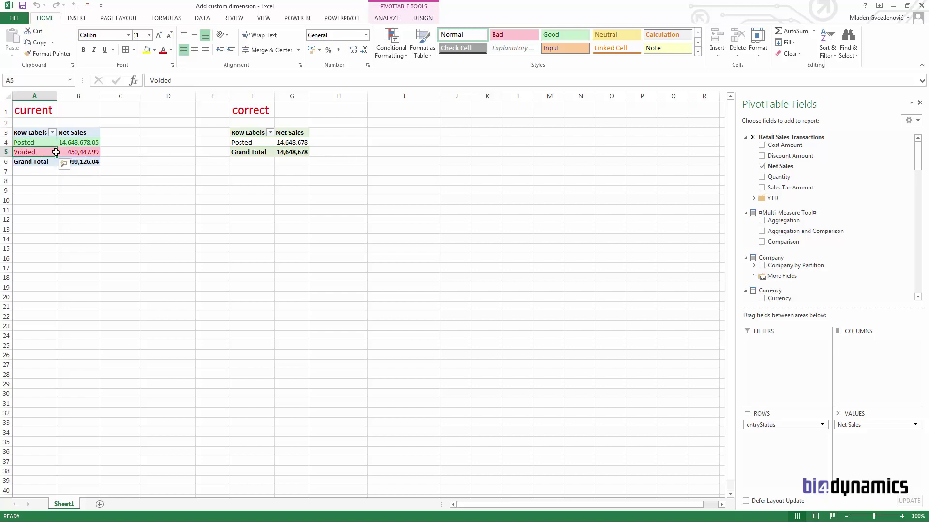
click(246, 143)
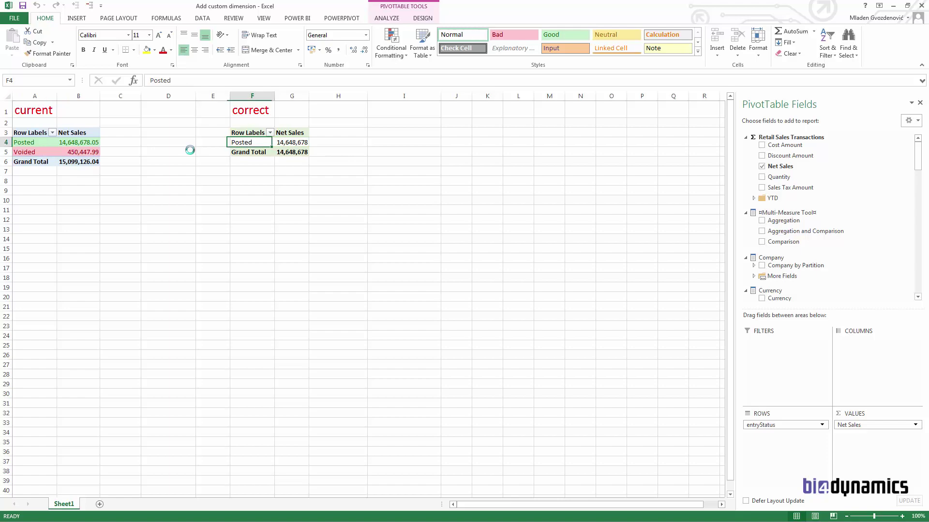
click(31, 152)
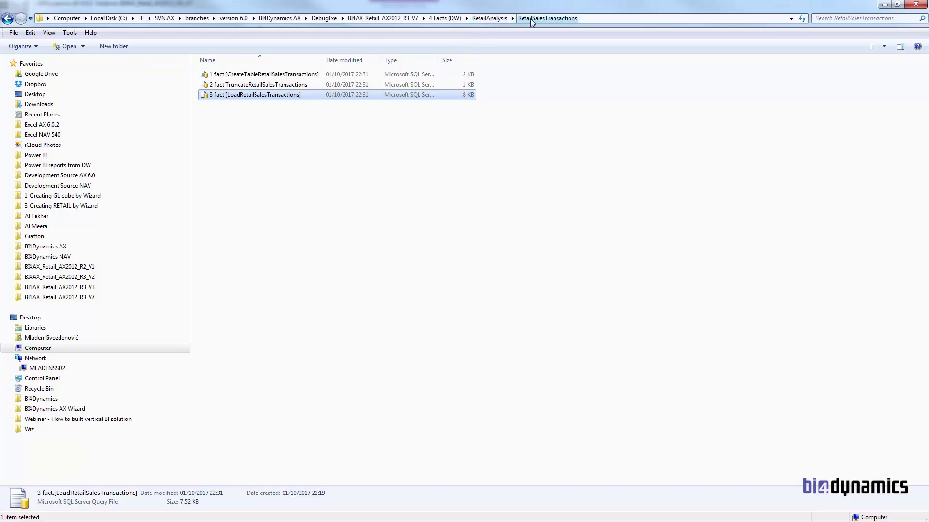
- Open the script 3 fact.[LoadRetailSalesTransactions], connect to server MLADENSSD2\SQL2012 with Windows Authentication and target the BI4AX_Retail_AX2012_R3_V7 database
double_click(279, 96)
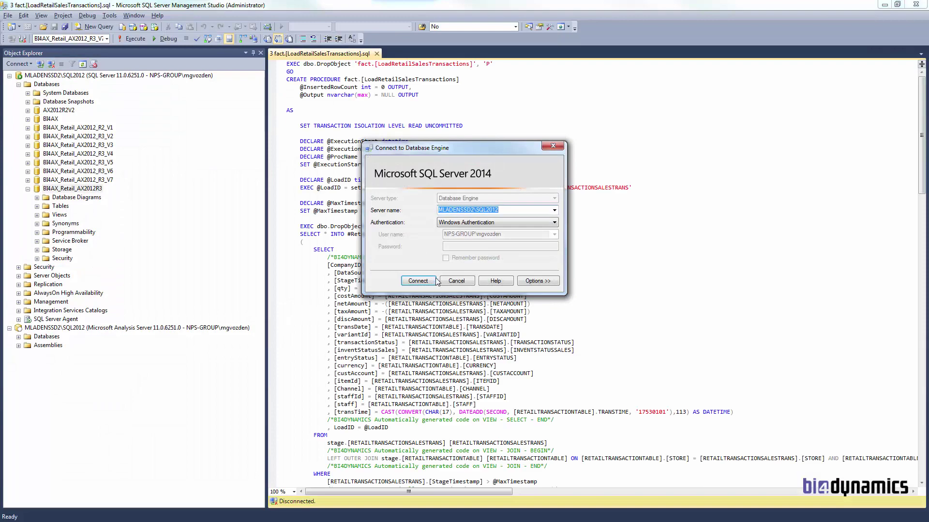
click(435, 280)
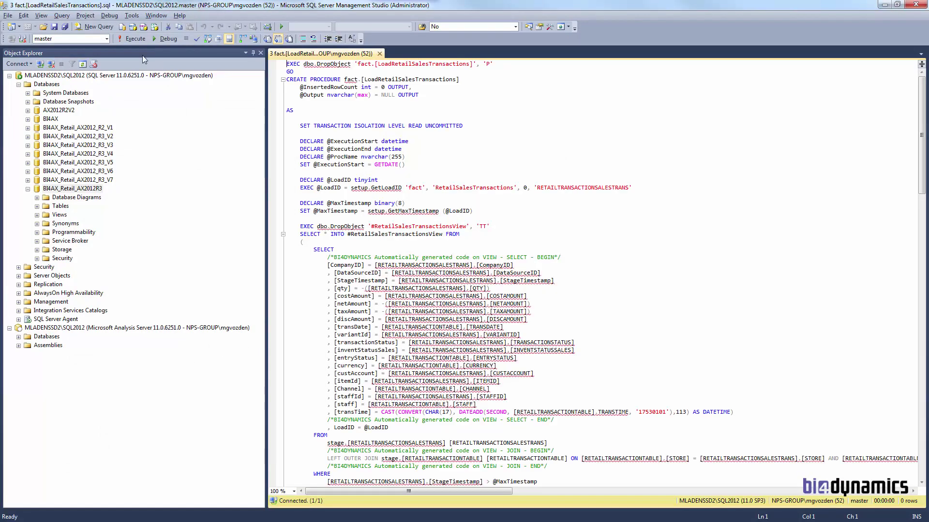
click(105, 39)
click(91, 117)
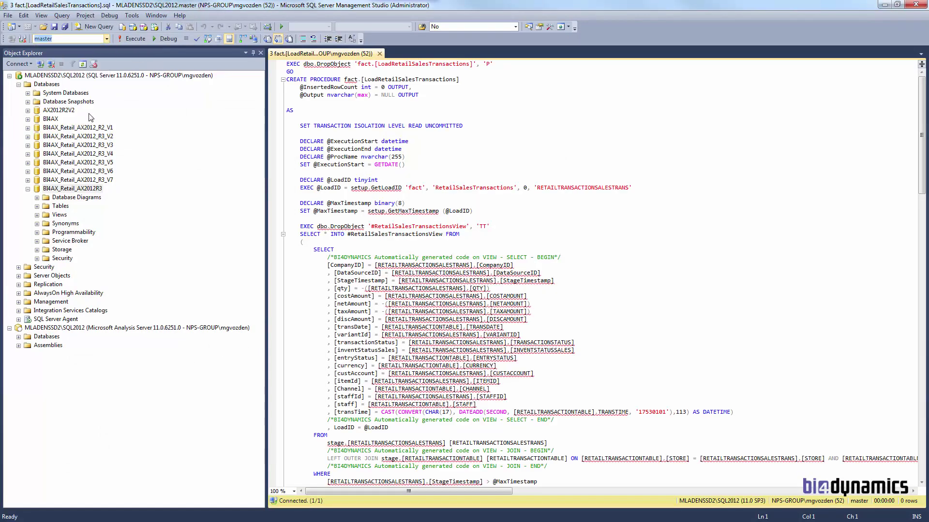
click(405, 196)
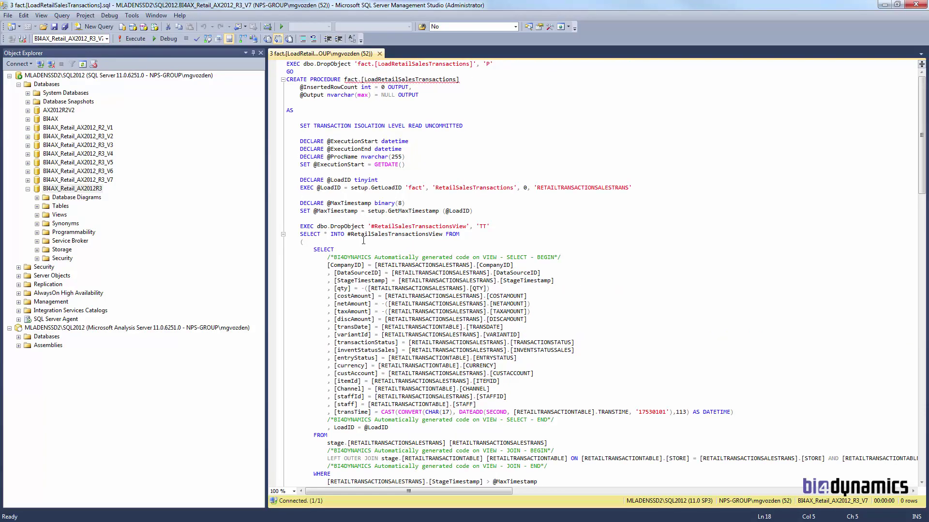
- Examine the automatically generated code blocks between the BEGIN and END comments, from VIEW - SELECT down to LOAD - INSERTJOIN
scroll(418, 200, down, 5)
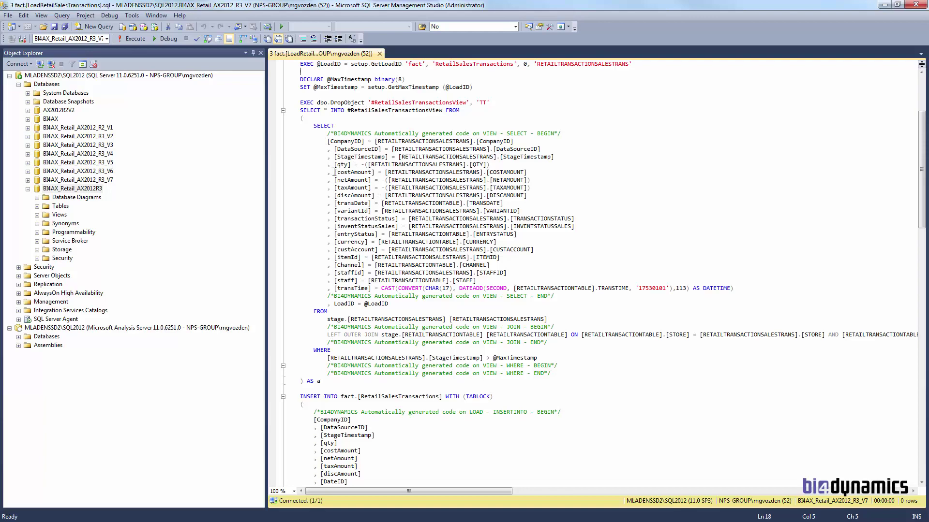
drag(328, 133, 564, 134)
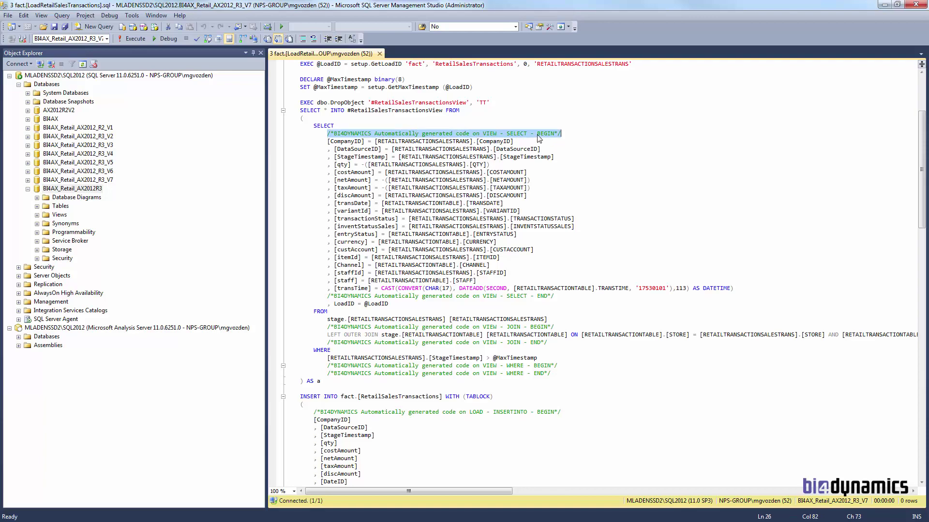
drag(327, 296, 625, 293)
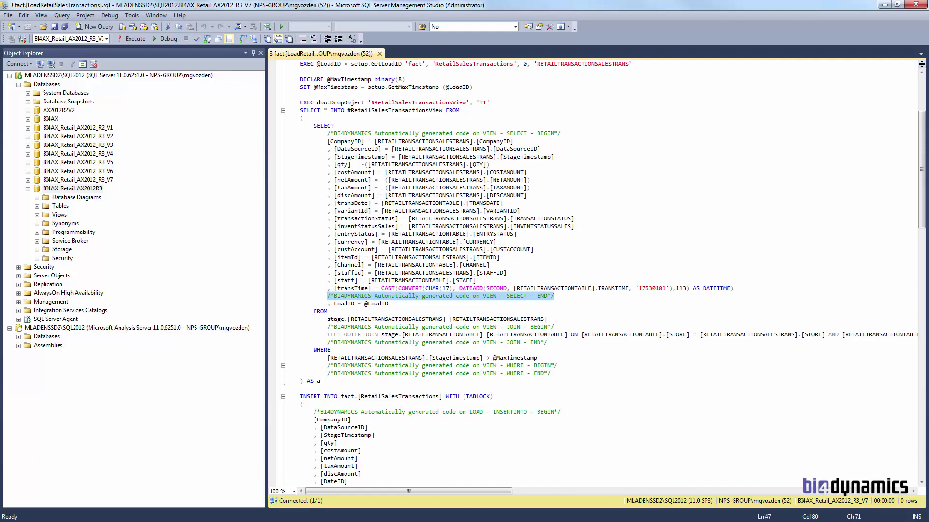
drag(325, 140, 621, 289)
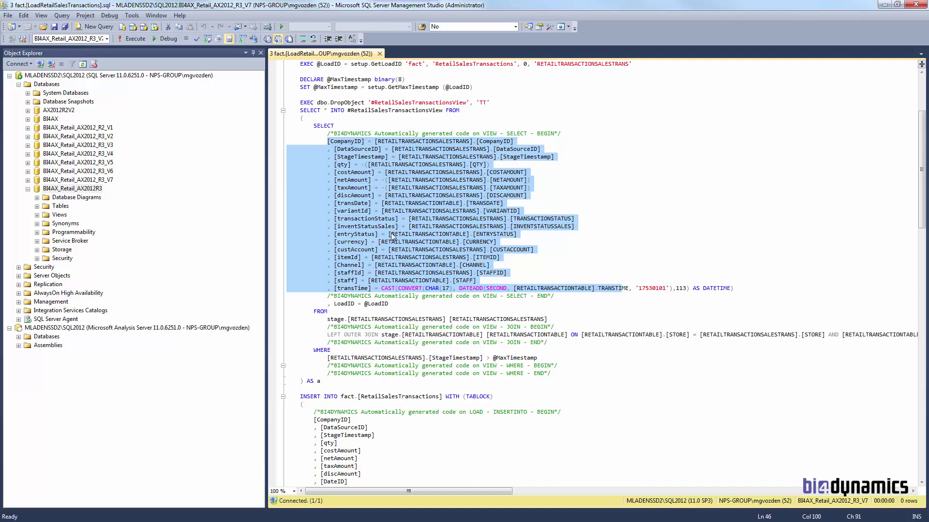
scroll(391, 229, down, 5)
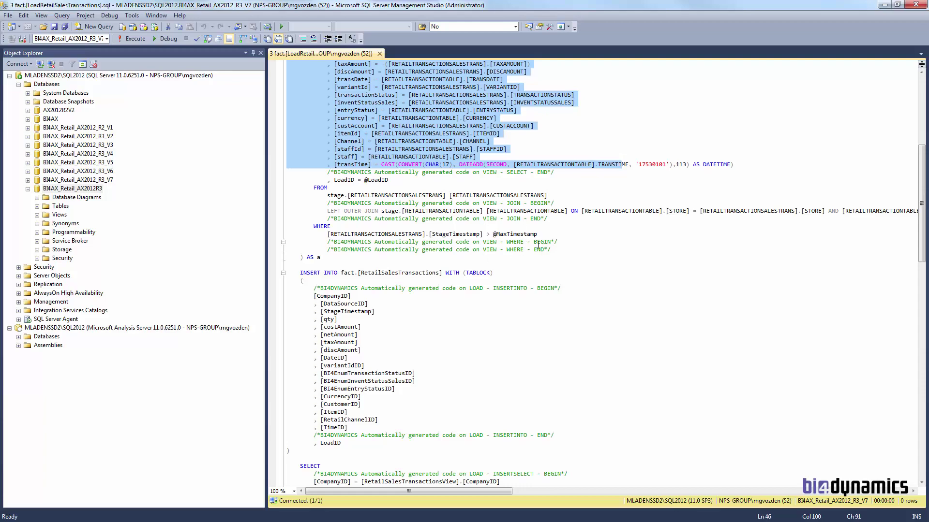
click(401, 425)
scroll(401, 425, down, 11)
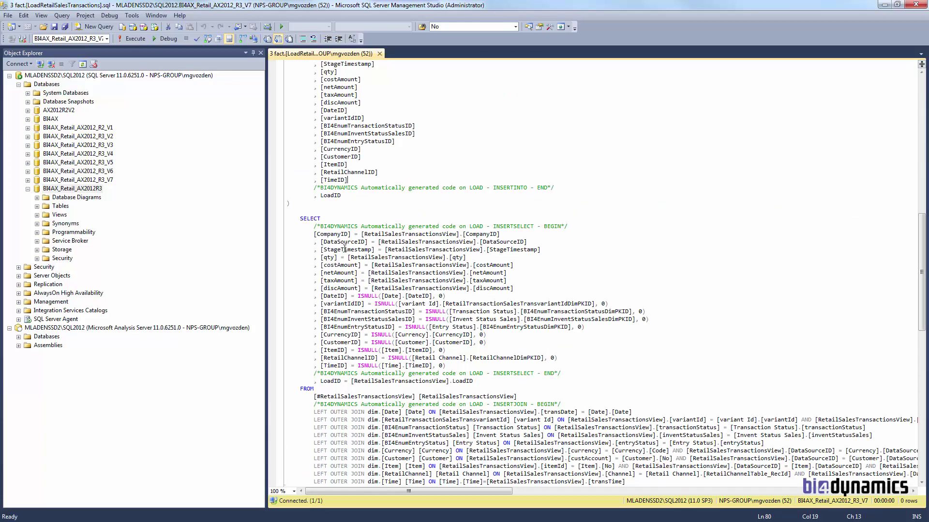
scroll(346, 250, down, 5)
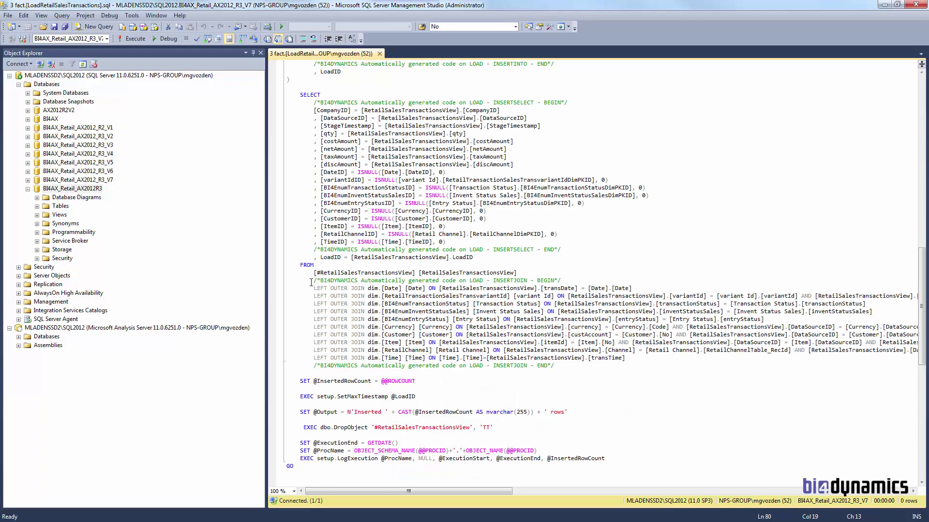
drag(313, 280, 561, 281)
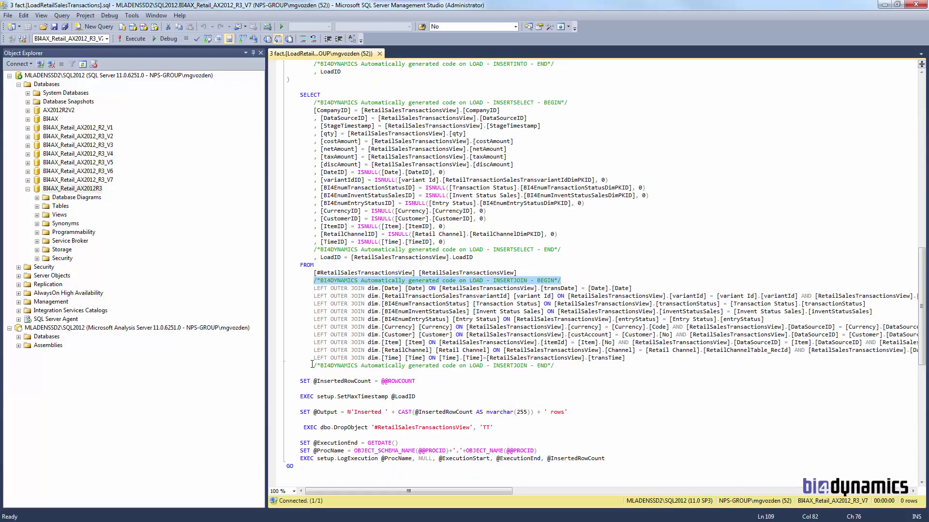
drag(312, 366, 556, 365)
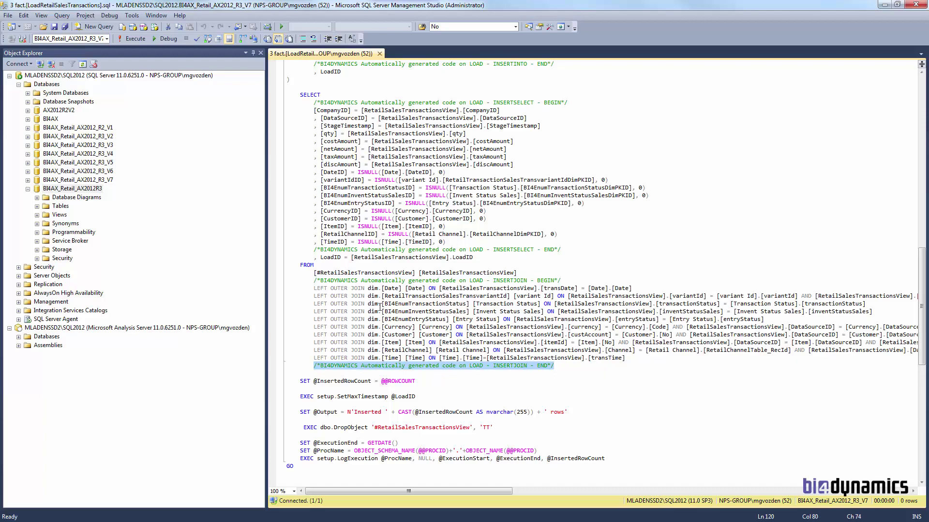
click(563, 369)
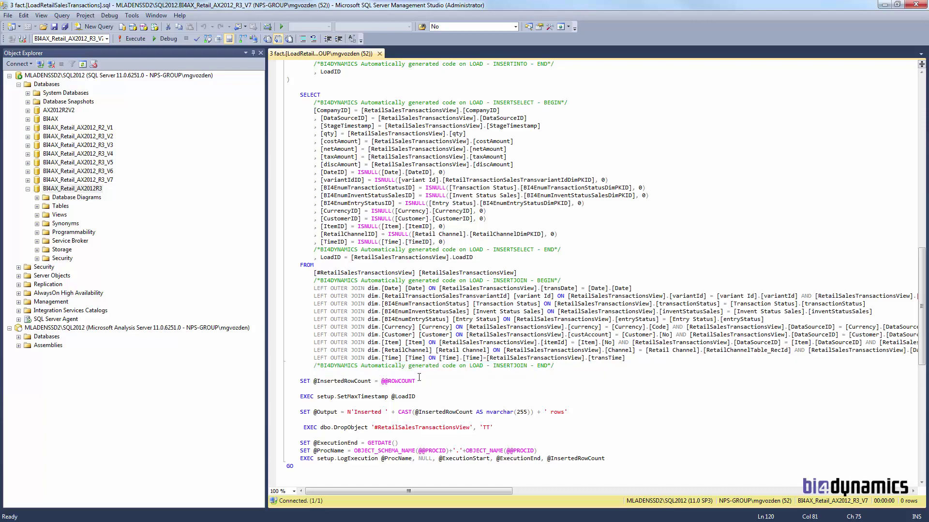
- Copy the expression [RETAILTRANSACTIONTABLE].[ENTRYSTATUS] from the entryStatus line of the view's SELECT list
scroll(325, 365, up, 10)
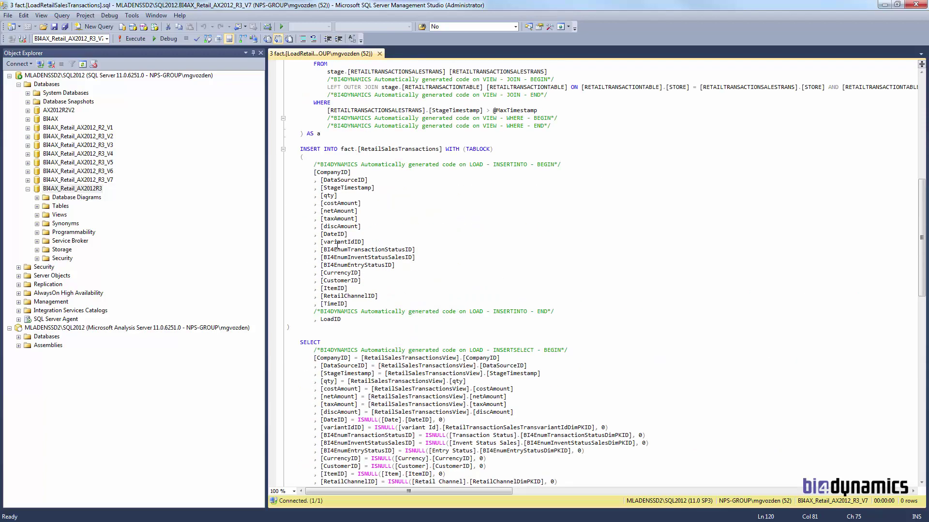
scroll(348, 276, up, 5)
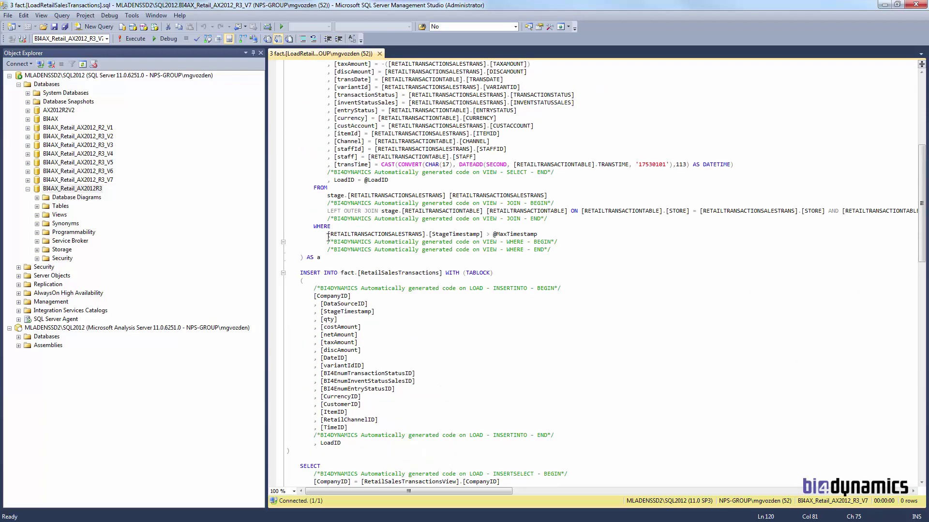
scroll(364, 178, up, 5)
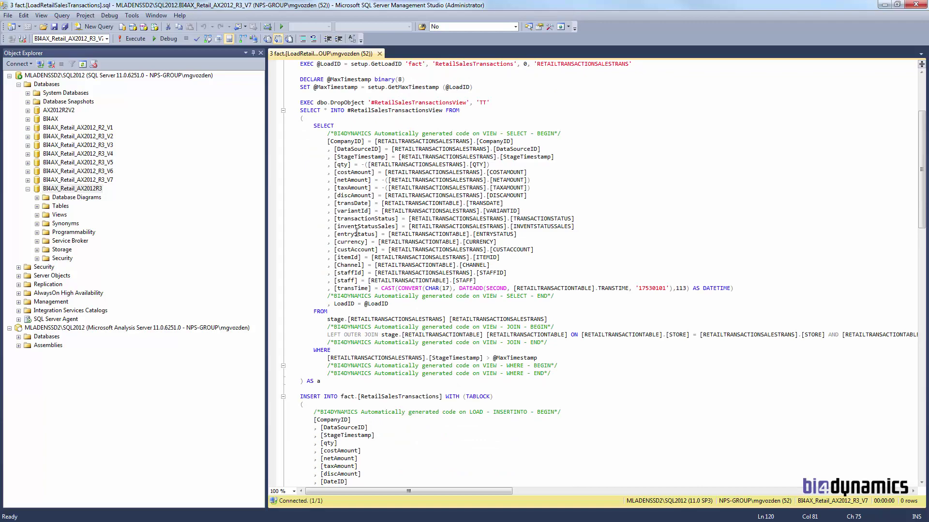
mouse_move(390, 234)
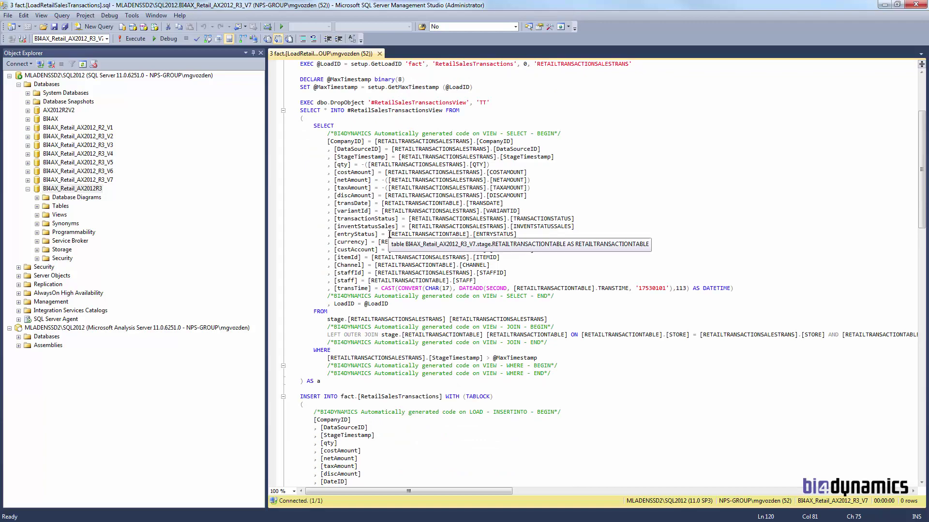
drag(390, 234, 516, 234)
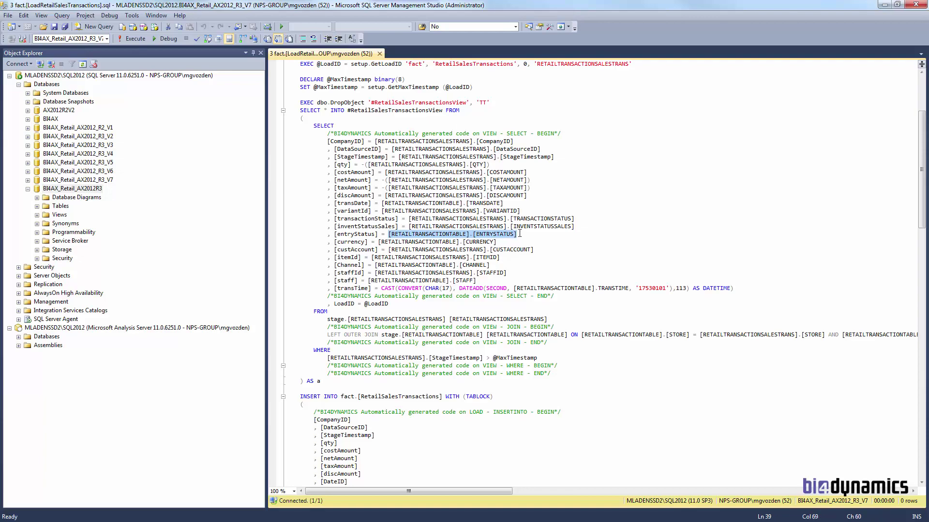
key(ctrl+c)
- Add the comment "-- Exclude voided transactions" on a new line below the VIEW - WHERE - END comment
click(560, 374)
key(Return)
key(Return)
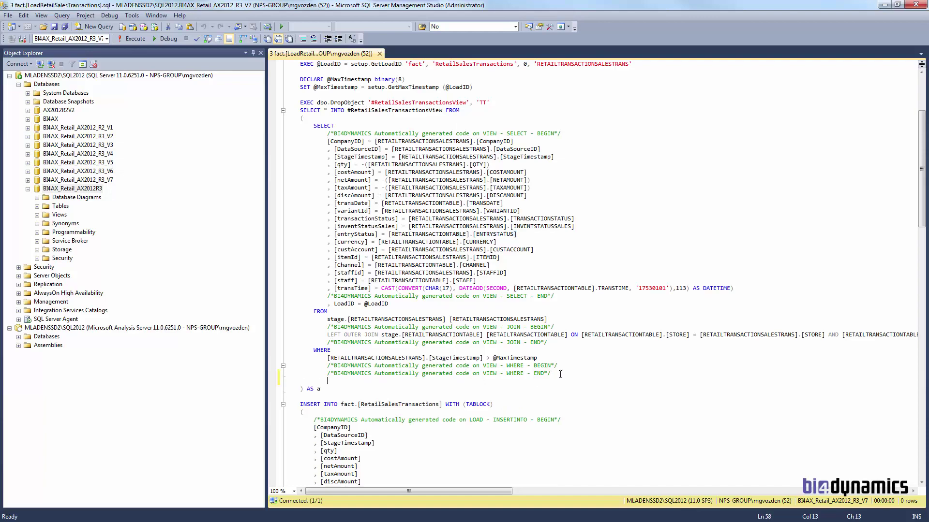
text(--)
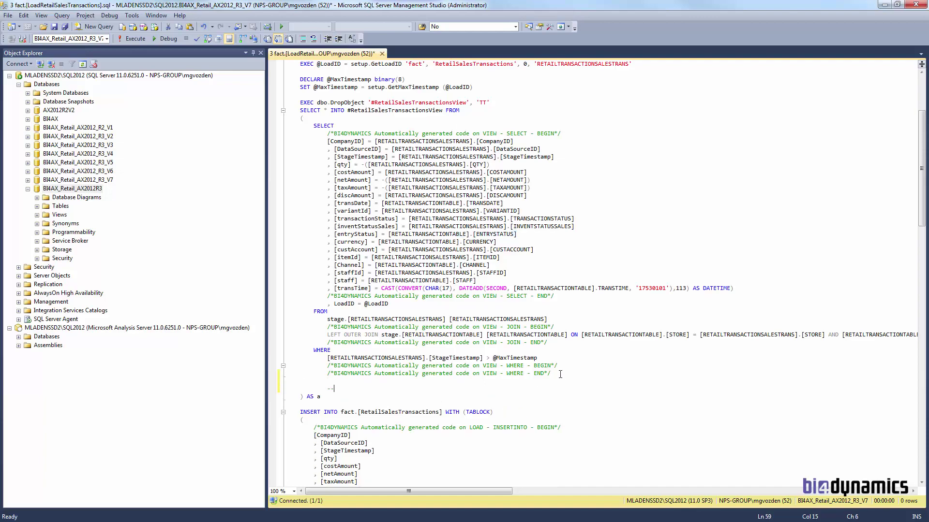
text( Exclude voided transactions)
key(Return)
key(Return)
key(Up)
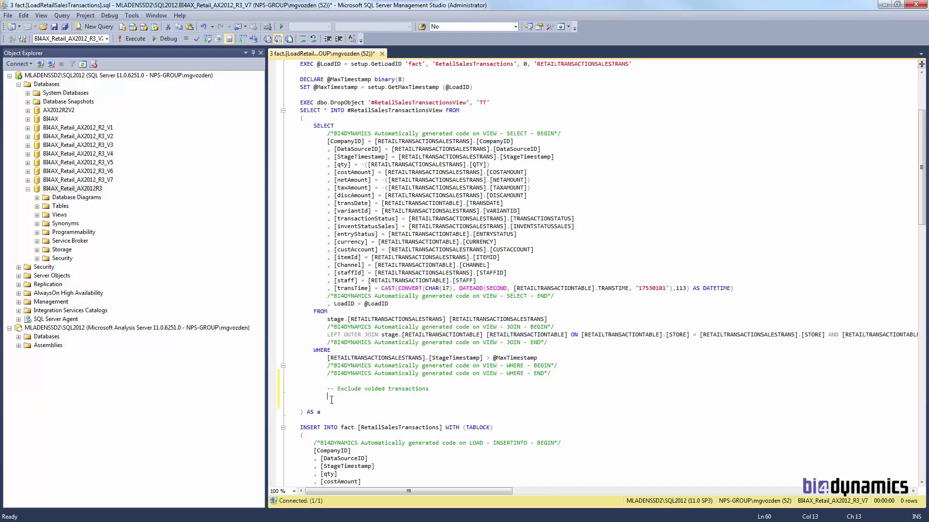
- Add the condition AND [RETAILTRANSACTIONTABLE].[ENTRYSTATUS] <> 1 under the new comment, then save and execute the script
text(AND)
key(ctrl+v)
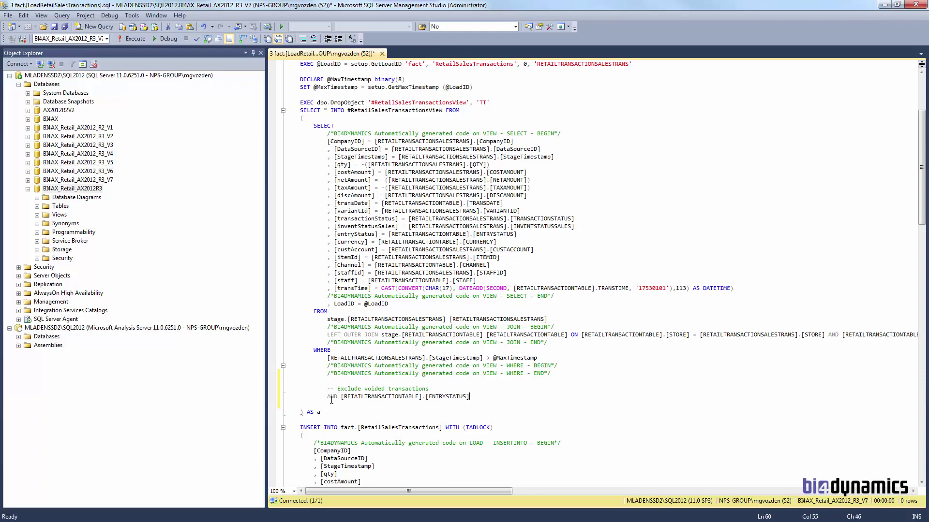
text(<> 1)
key(ctrl+s)
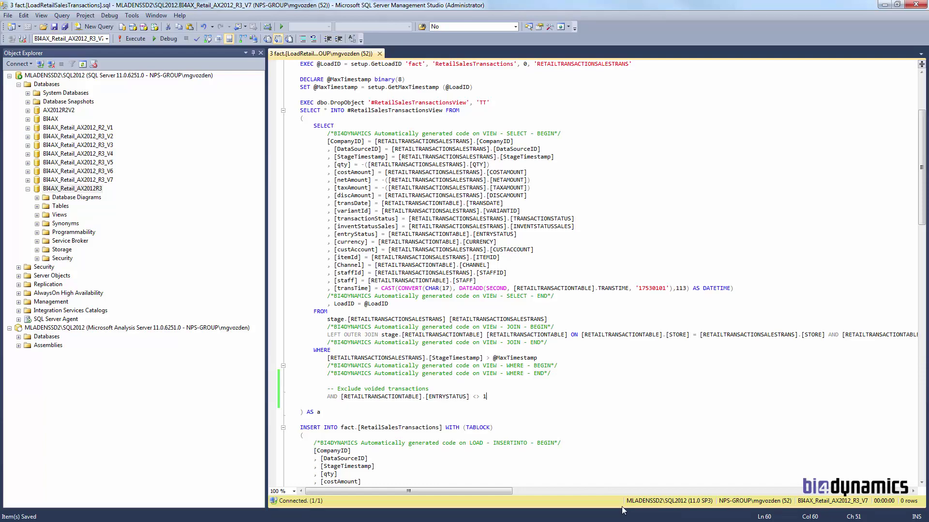
click(133, 40)
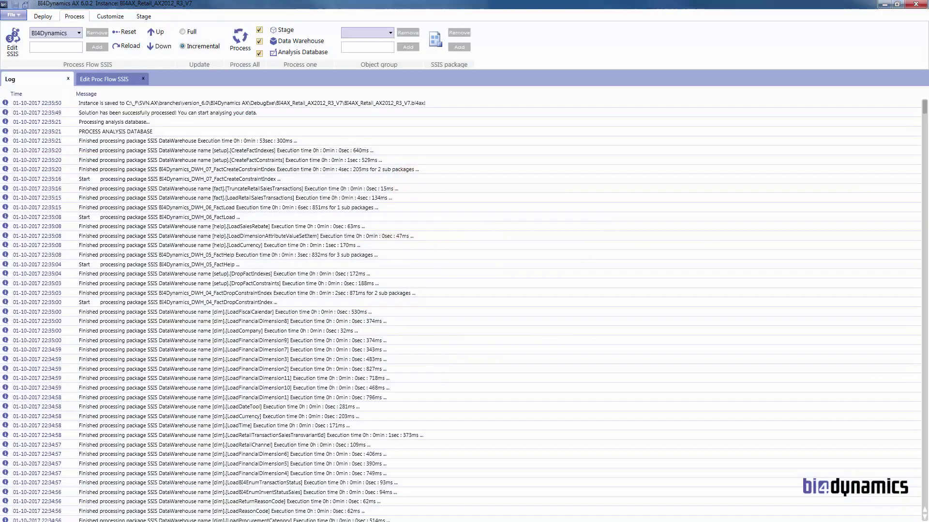
- Switch to BI4Dynamics AX and open the Retail Analysis cube's fact table for editing at the field selection stage of the Cube Wizard
click(105, 18)
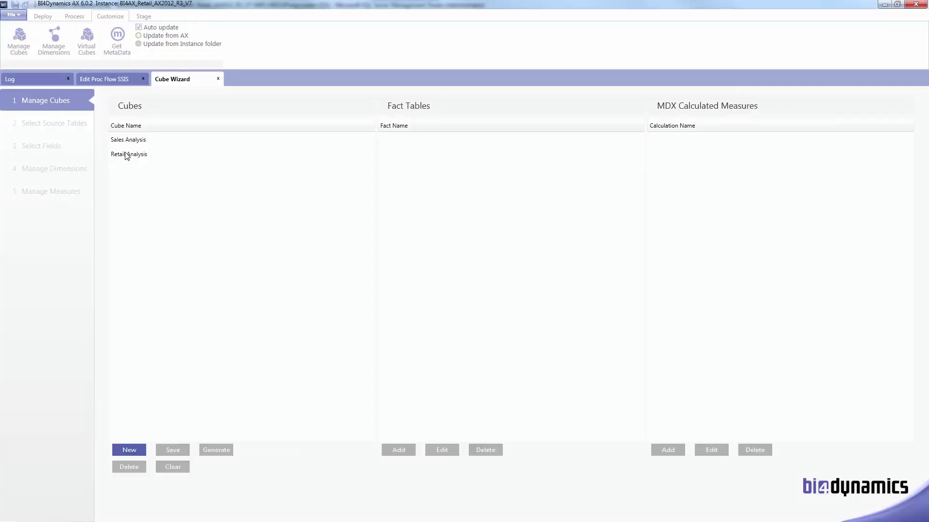
click(128, 155)
click(393, 141)
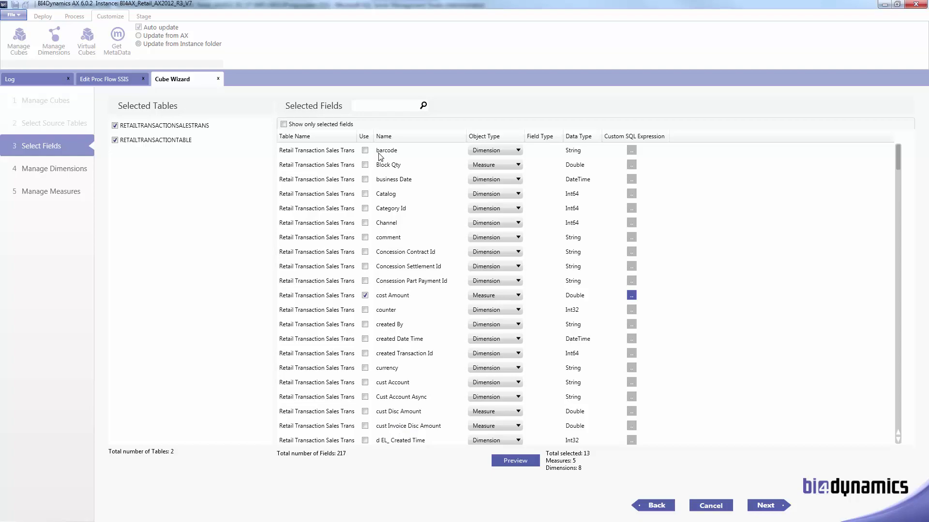
- Include the barcode and counter fields of Retail Transaction Sales Trans as dimensions and continue to the Manage Dimensions stage
click(365, 151)
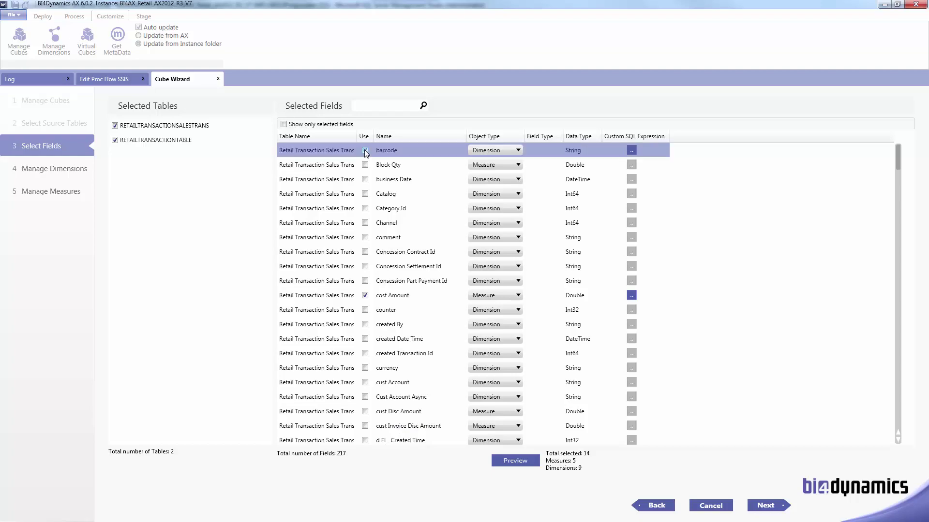
click(365, 310)
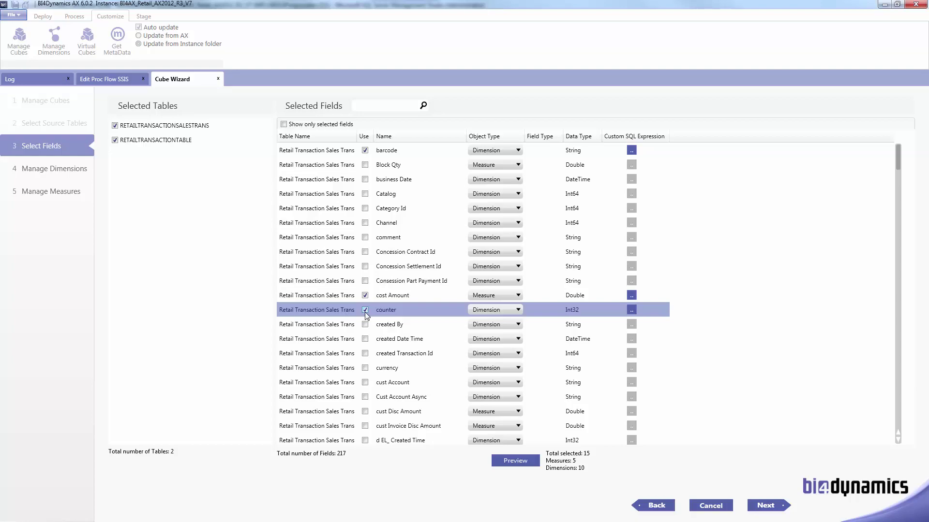
scroll(366, 315, down, 1)
scroll(366, 316, down, 2)
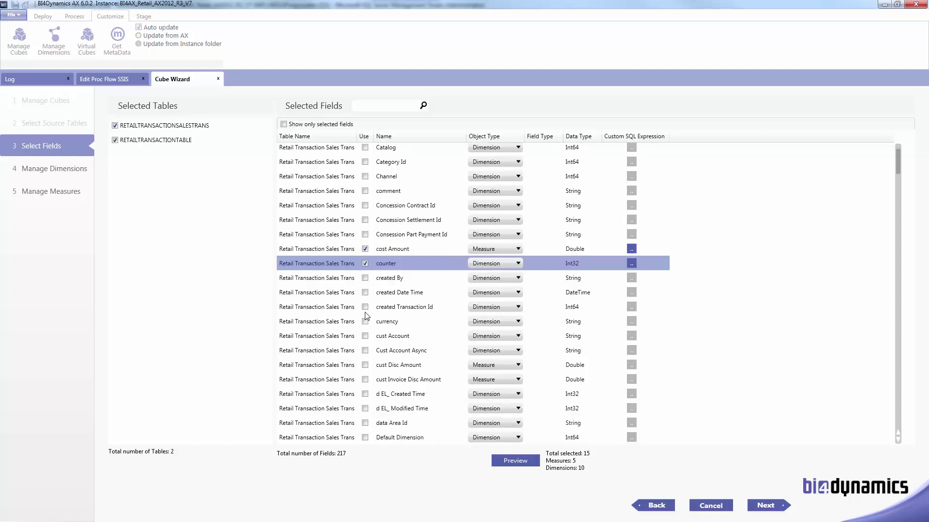
scroll(366, 315, down, 5)
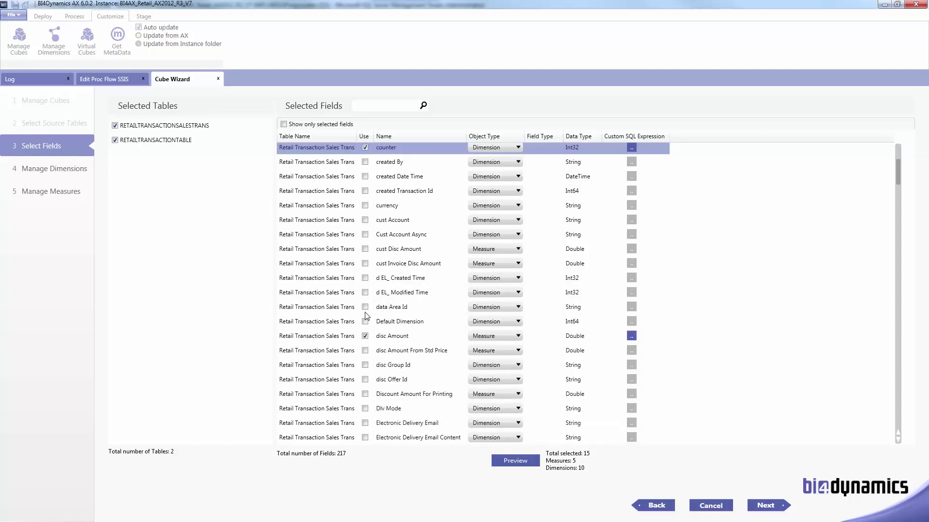
scroll(366, 315, down, 1)
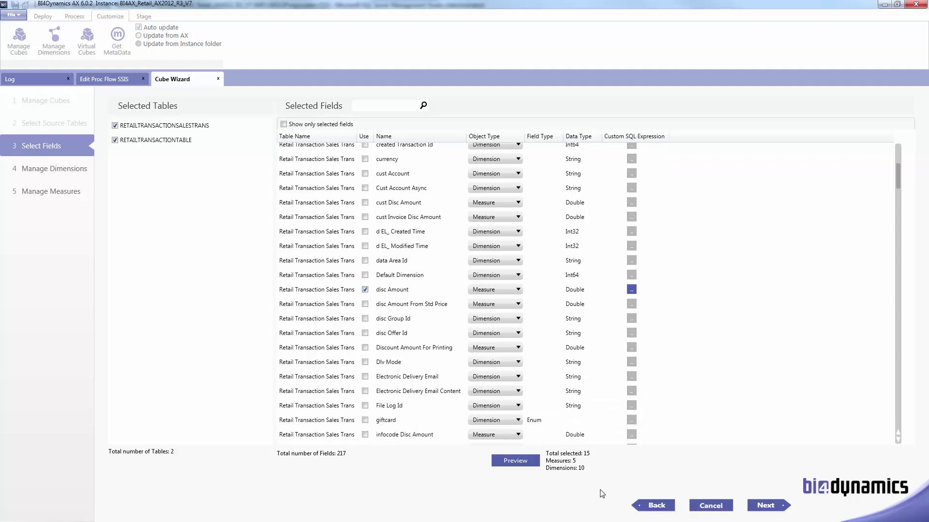
click(779, 506)
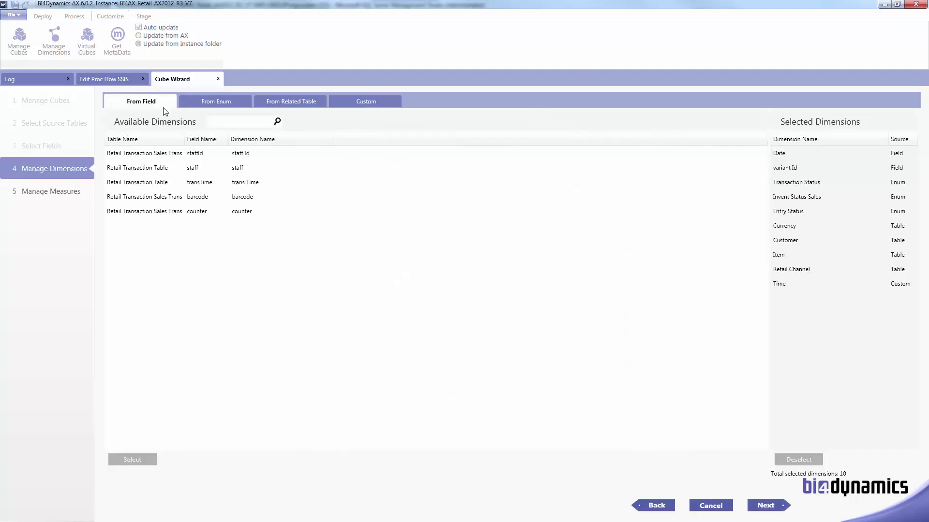
- Add counter and barcode from the available field-based dimensions to the cube's selected dimensions
click(237, 211)
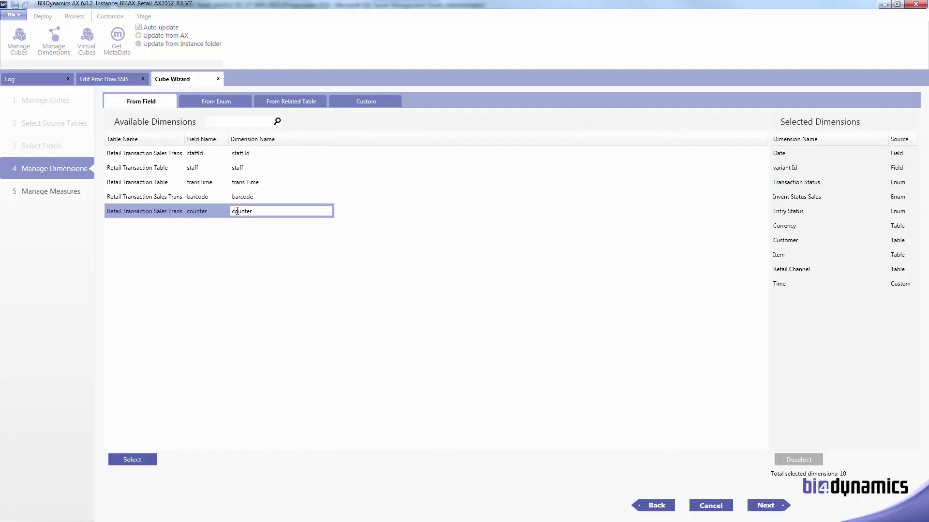
click(142, 462)
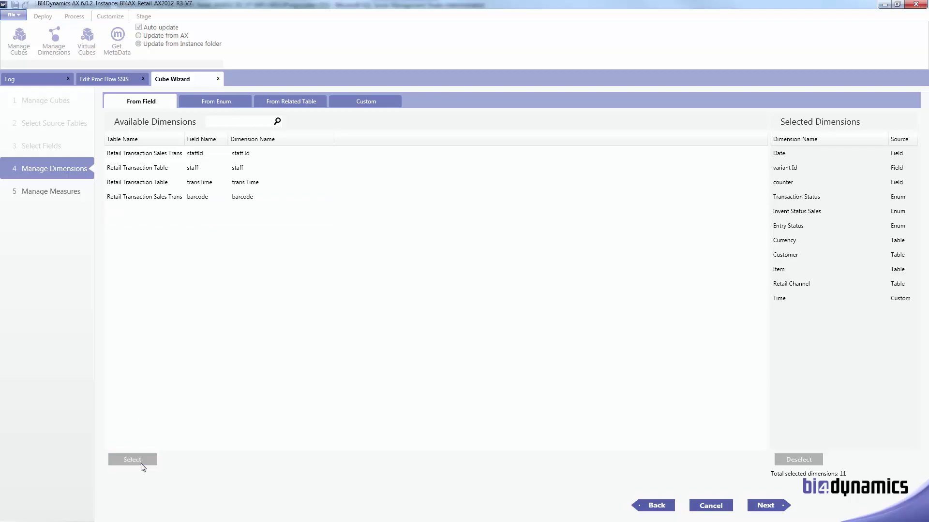
click(205, 198)
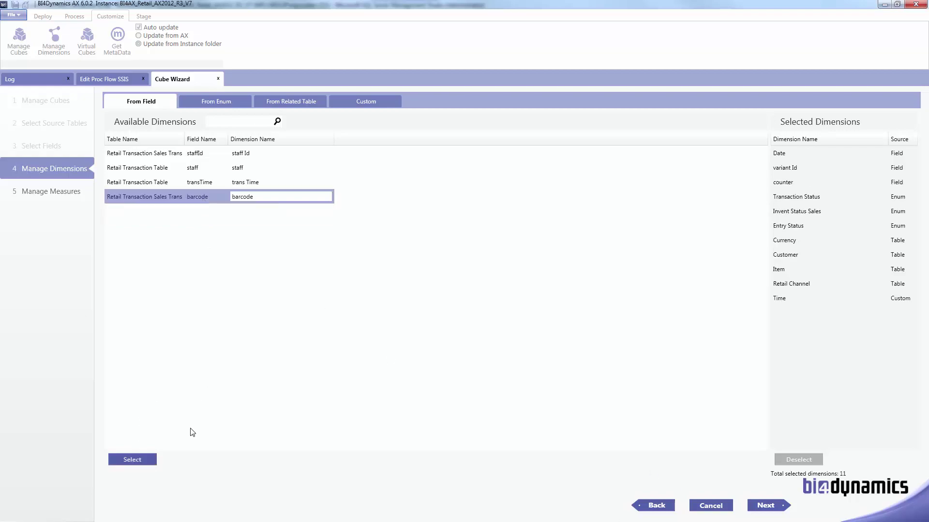
click(147, 460)
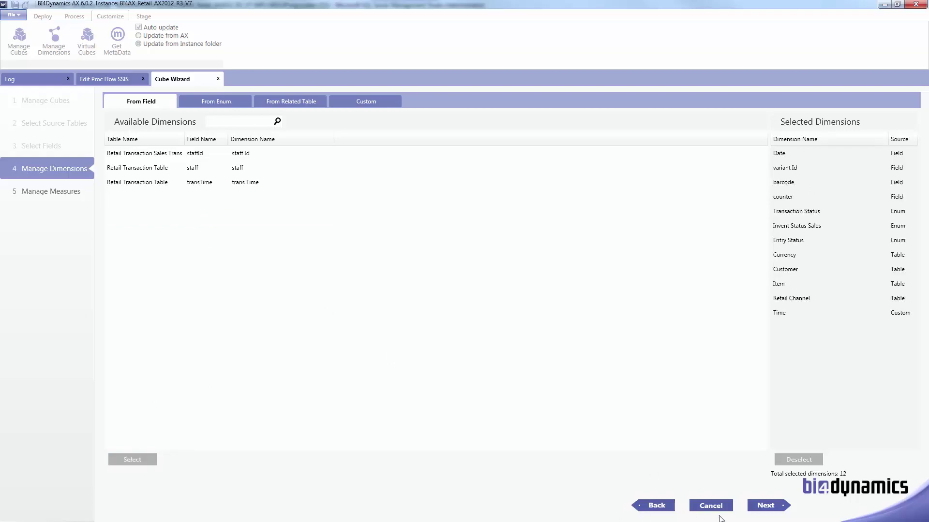
- Complete the remaining wizard stages, generate the Retail Analysis cube's SQL scripts, and close the Cube Wizard
click(772, 507)
click(774, 506)
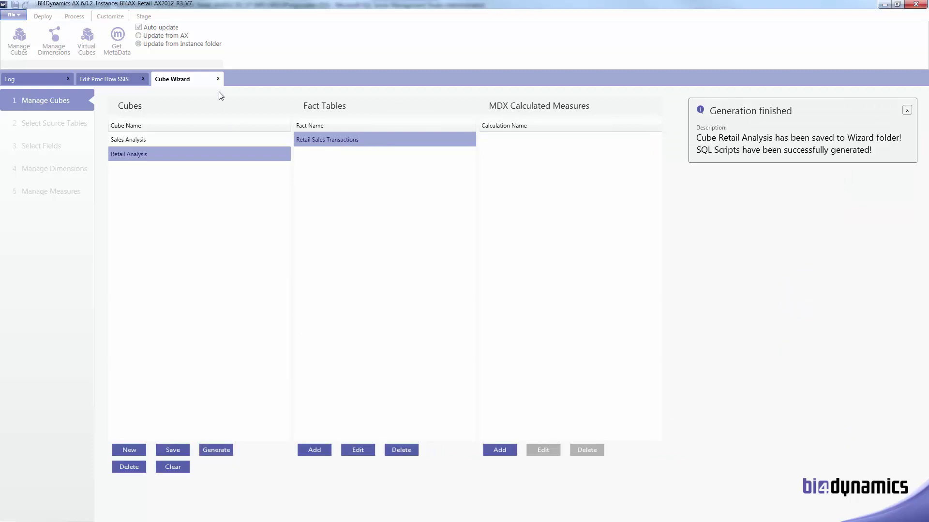
click(218, 79)
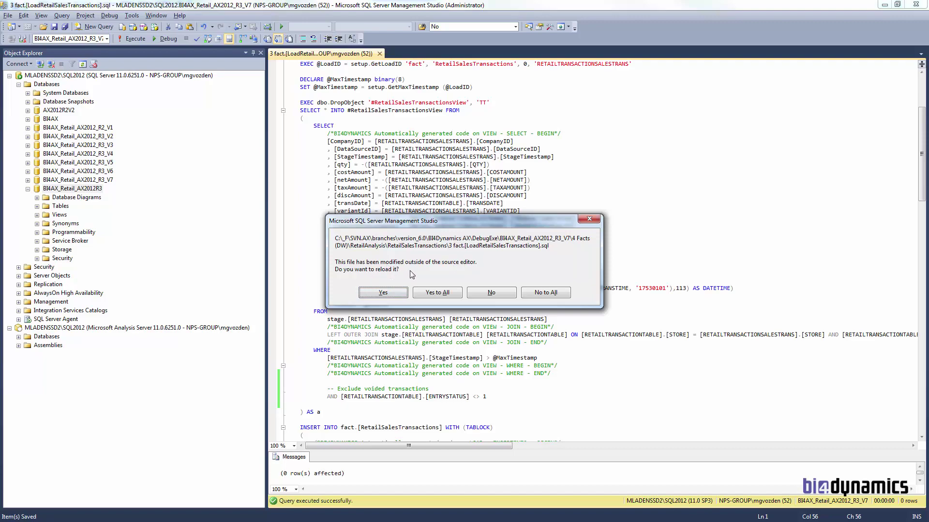
- Reload the externally modified LoadRetailSalesTransactions script and check its barcode and counter lines and the condition excluding voided transactions
drag(427, 223, 686, 143)
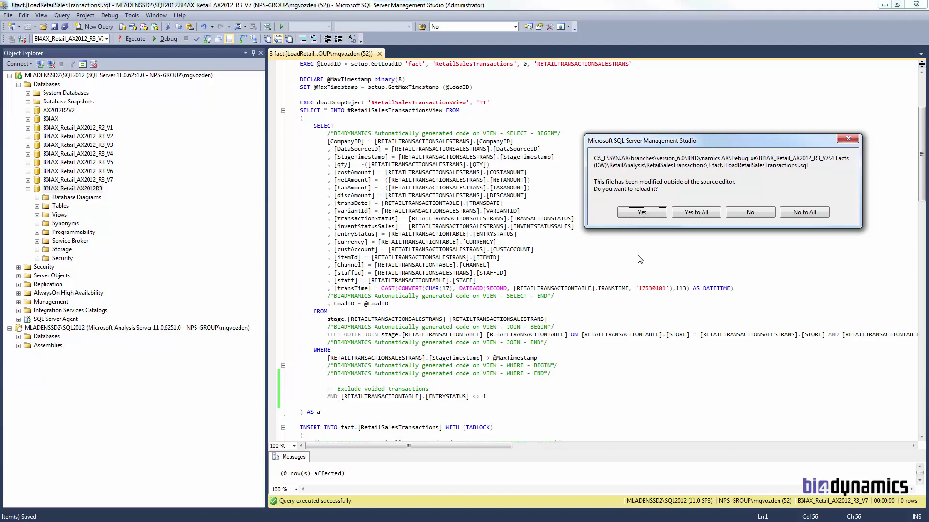
click(643, 212)
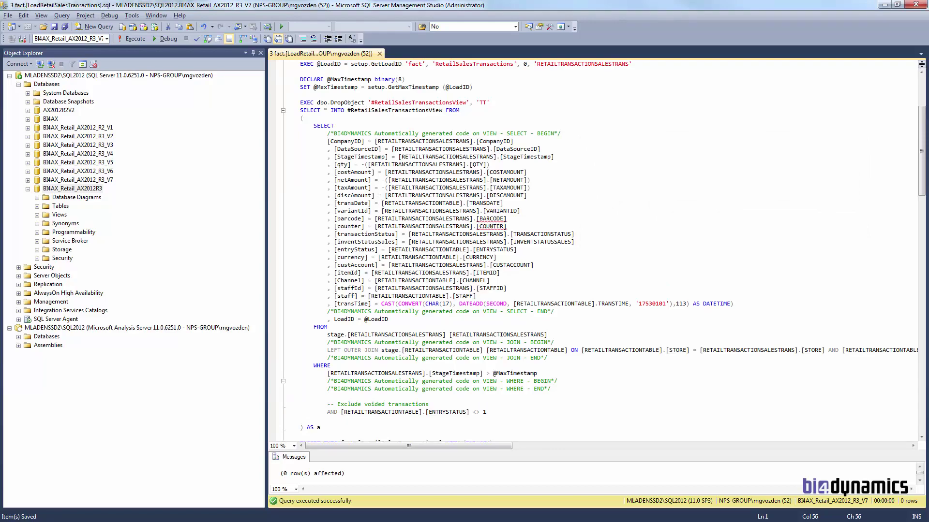
double_click(349, 220)
double_click(351, 226)
double_click(491, 219)
click(493, 226)
double_click(492, 219)
drag(328, 412, 488, 412)
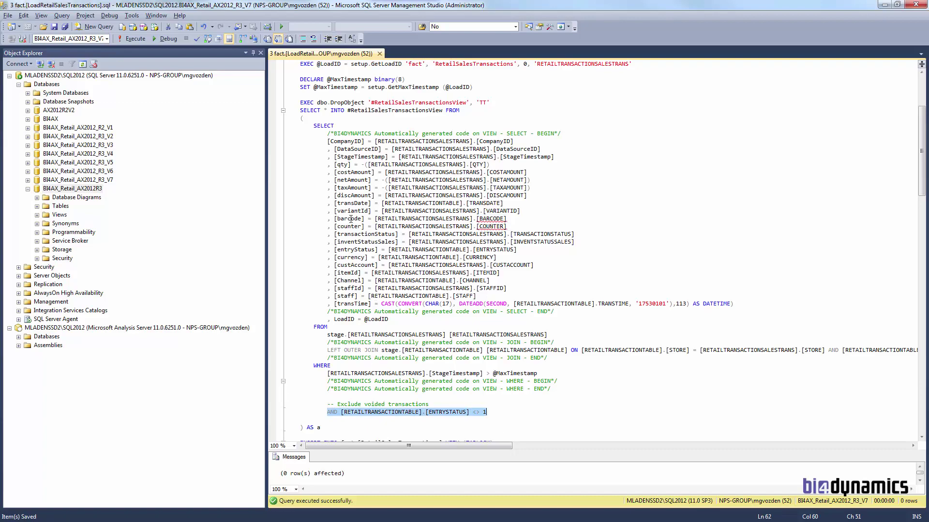
- Examine the automatically generated code between the VIEW - SELECT - BEGIN and VIEW - SELECT - END comments
drag(328, 134, 562, 140)
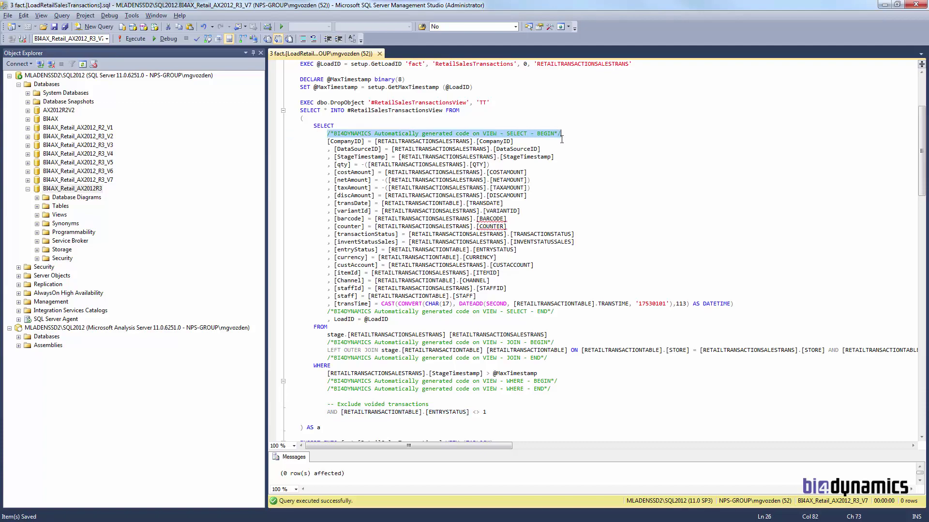
drag(327, 311, 581, 310)
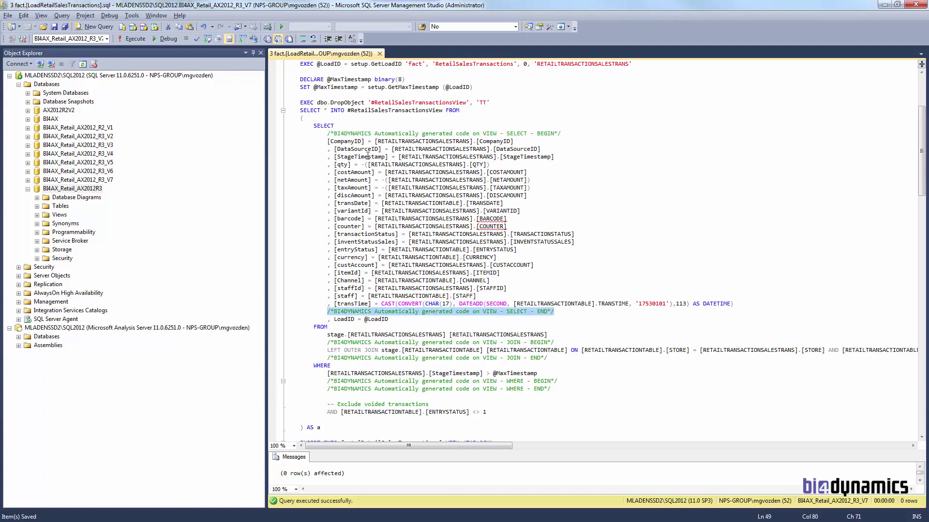
drag(357, 141, 381, 303)
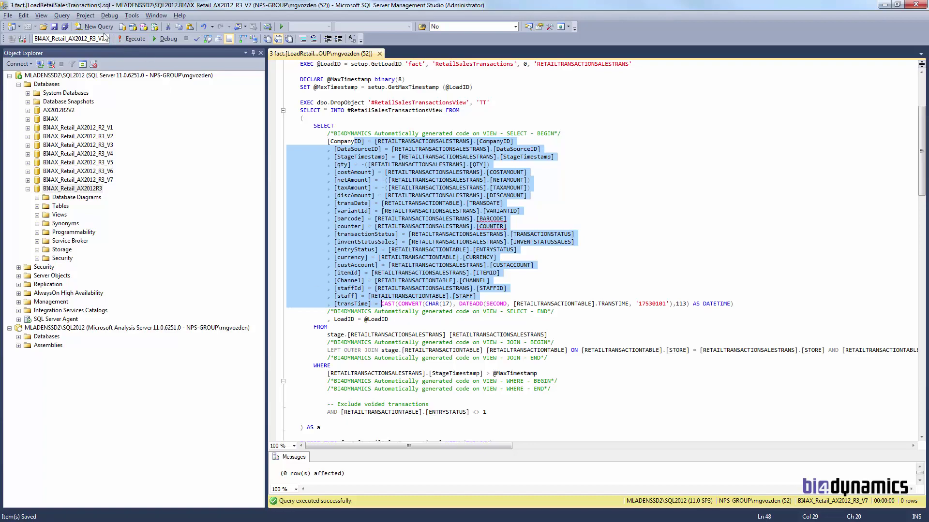
- Save the load script, then switch to BI4Dynamics AX and deploy the updated project
click(54, 28)
key(alt+Tab)
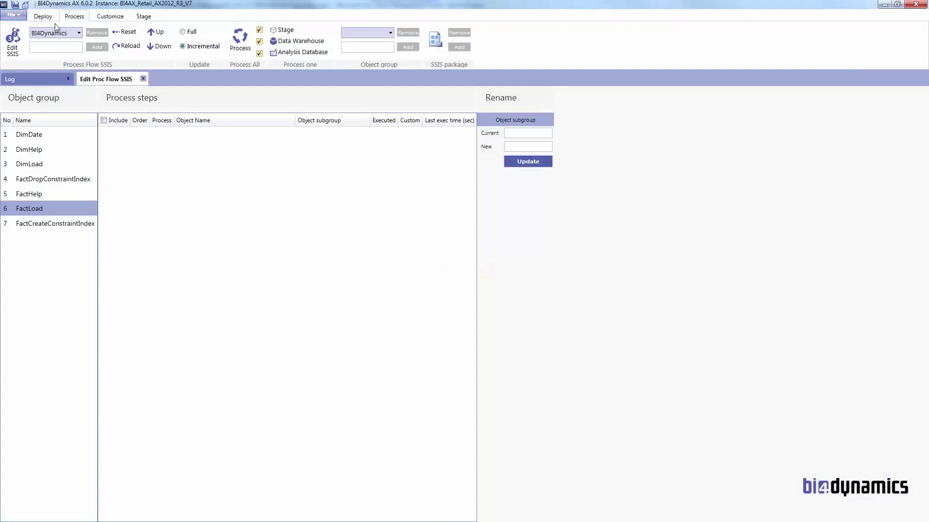
click(44, 17)
click(325, 41)
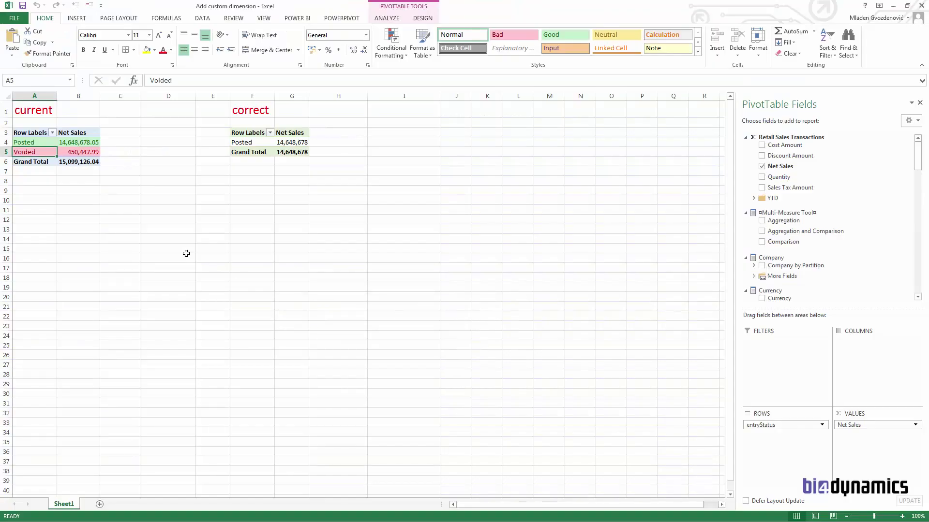
- Refresh the PivotTable under the "current" heading in the Add custom dimension workbook
click(71, 152)
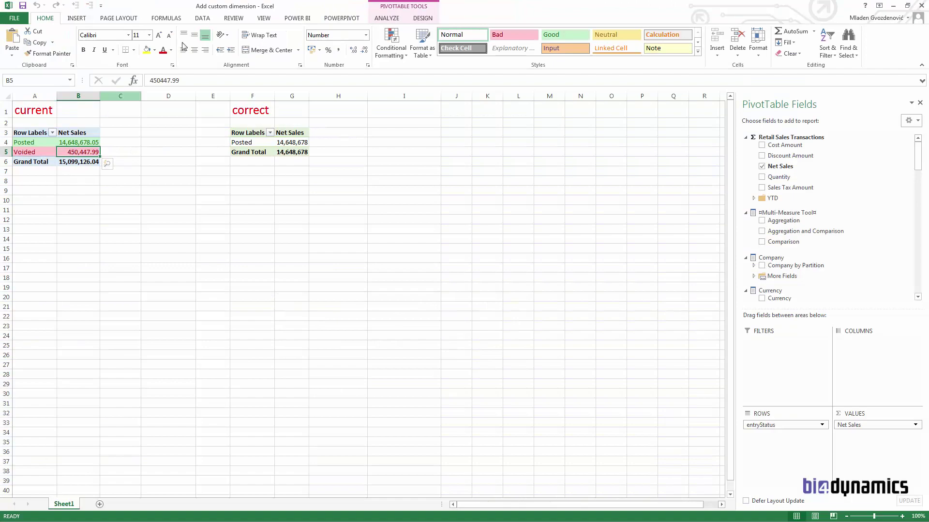
right_click(76, 143)
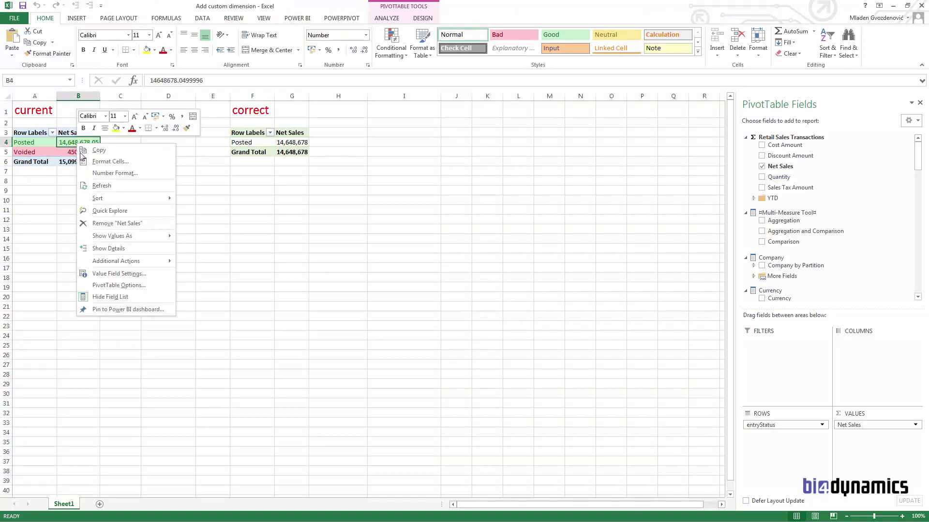
click(100, 187)
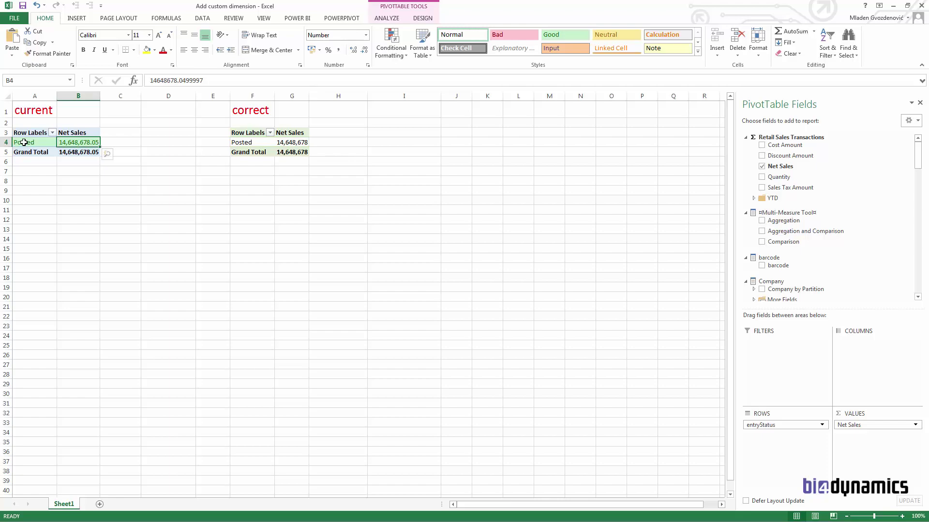
- Try the barcode and counter dimension fields in the "current" PivotTable, removing each one again
click(762, 266)
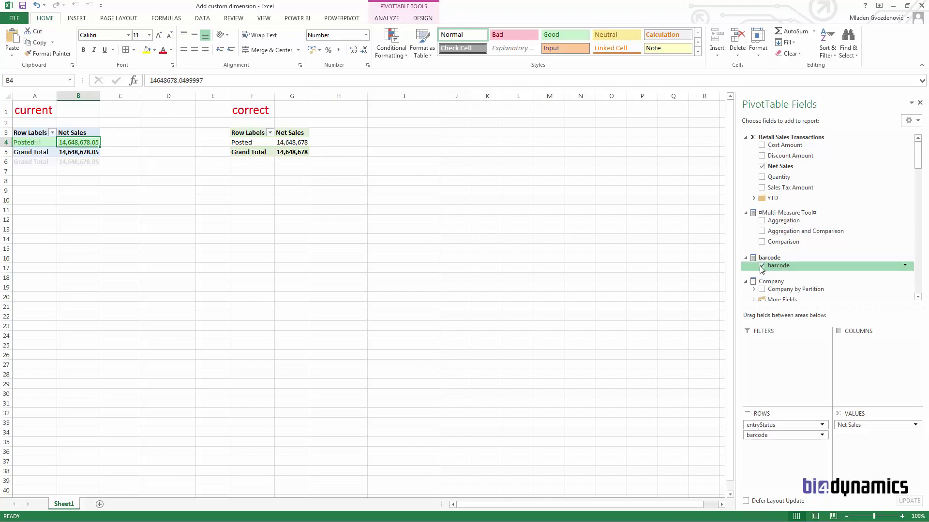
click(762, 266)
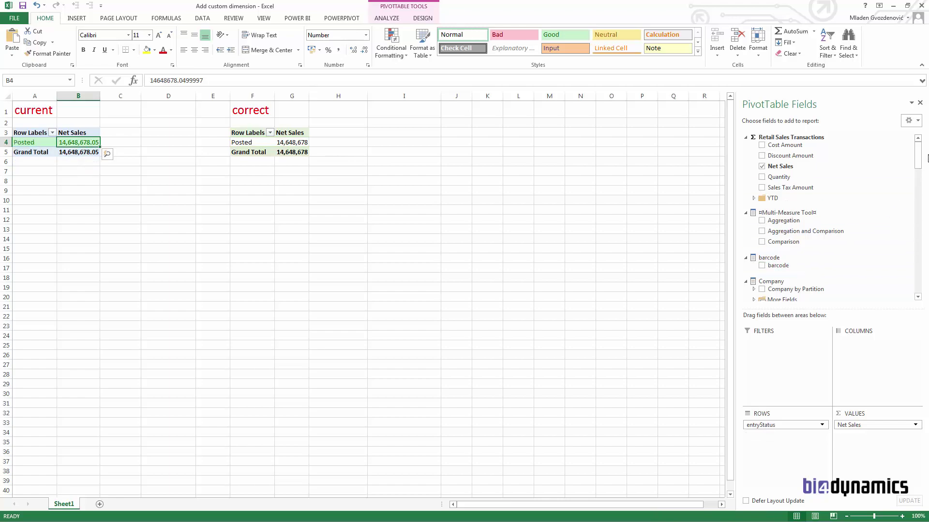
drag(919, 154, 920, 166)
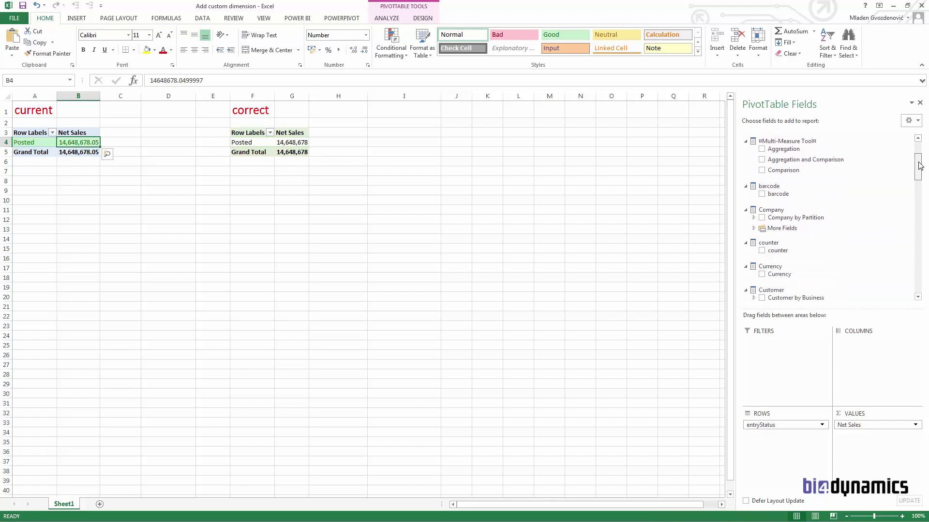
click(763, 251)
click(763, 251)
mouse_move(84, 143)
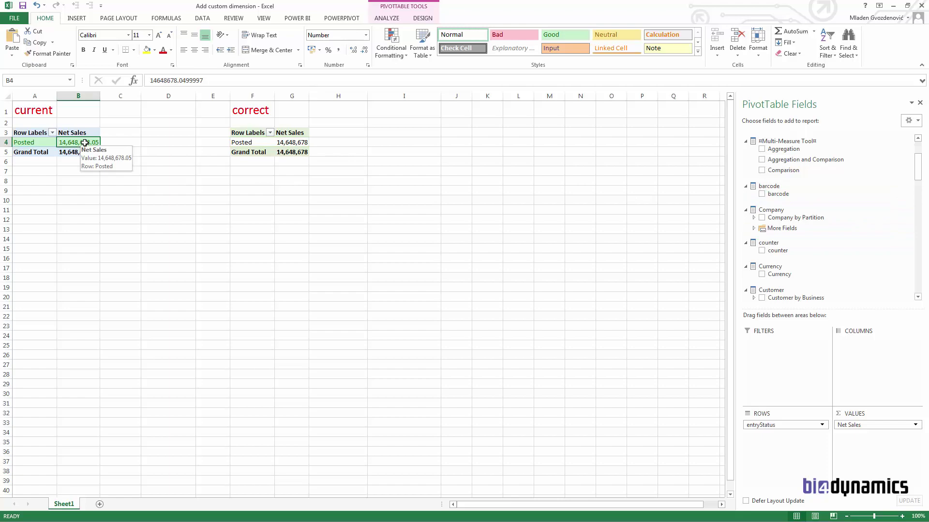
- Switch to SQL Server Management Studio and compare the generated sections of the CreateTable, Truncate and Load scripts for RetailSalesTransactions
key(alt+Tab)
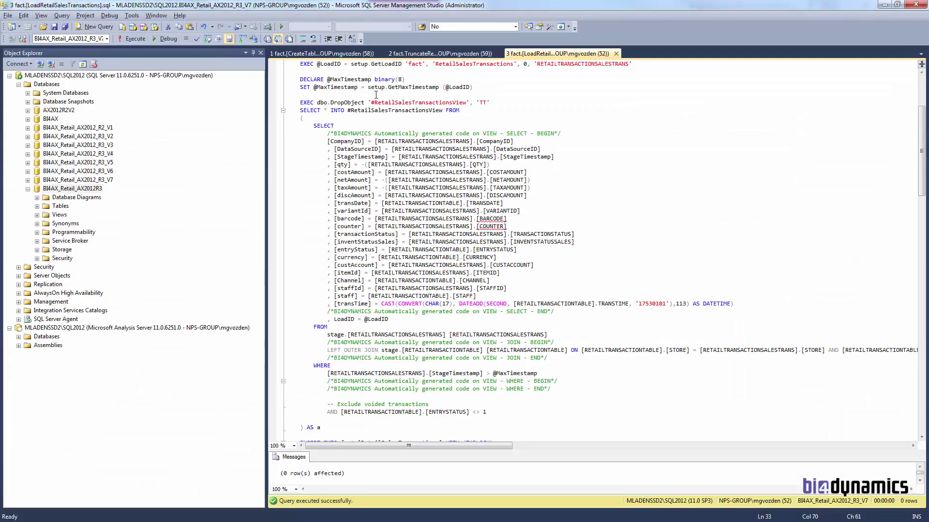
click(341, 54)
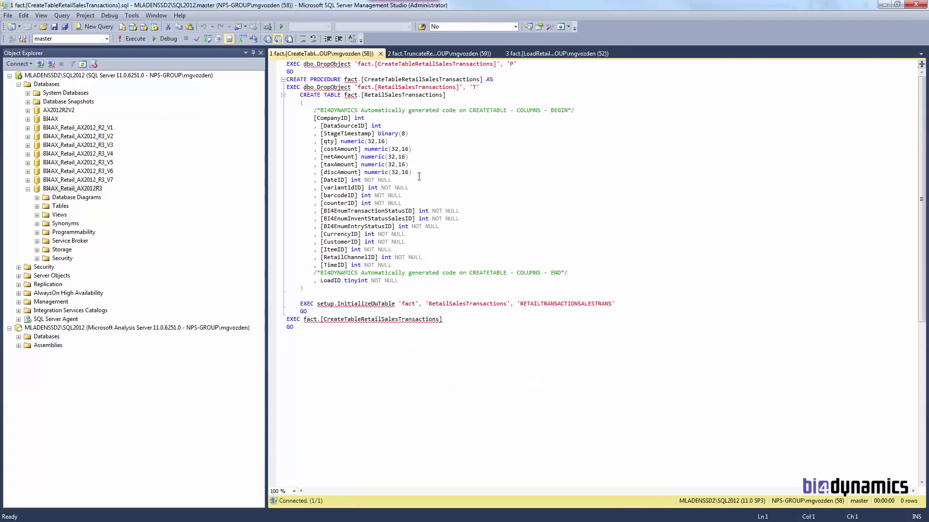
drag(313, 110, 576, 110)
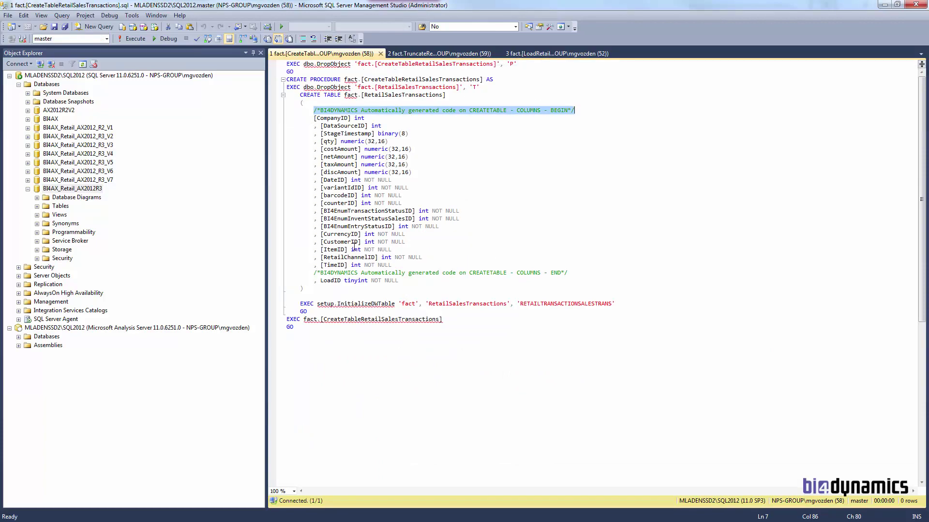
drag(344, 127, 396, 273)
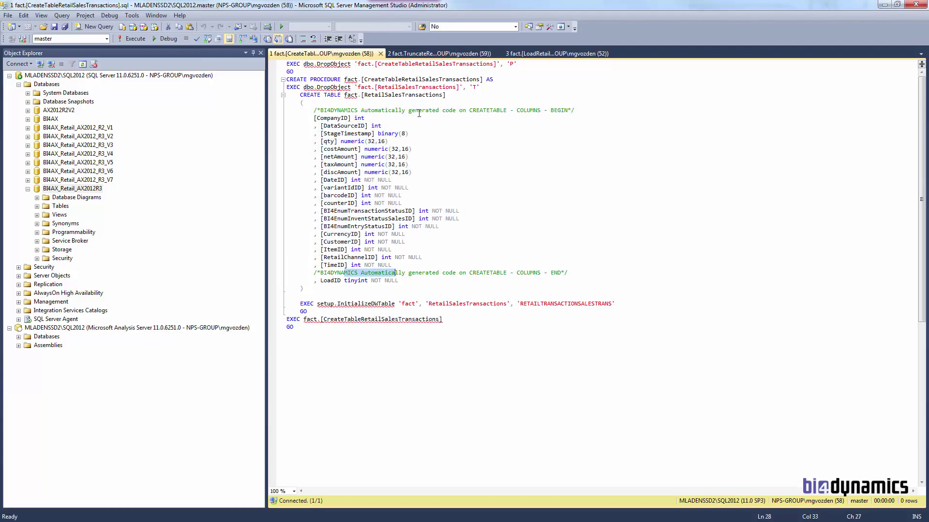
click(419, 53)
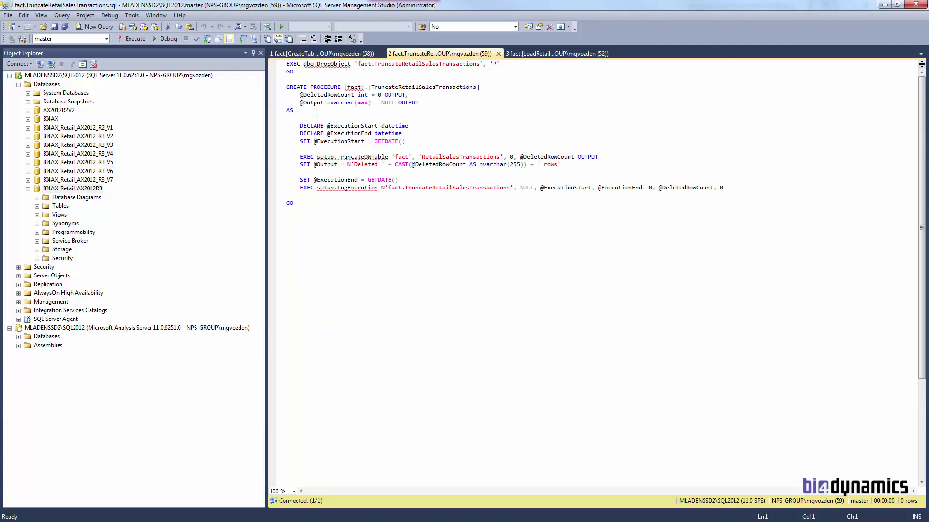
click(534, 57)
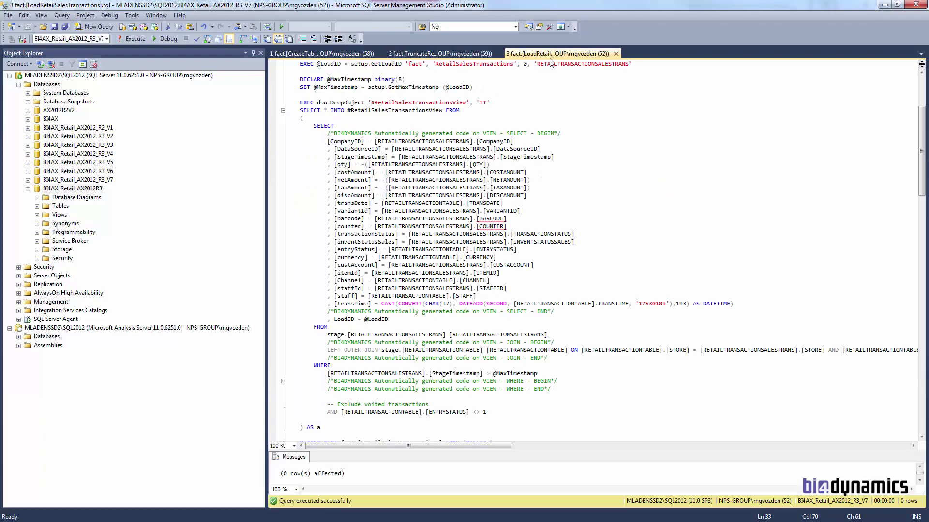
- Switch to Windows Explorer and open the RetailChannel folder under 3 Dimensions (DW) in the BI4AX_Retail_AX2012_R3_V7 project
key(alt+Tab)
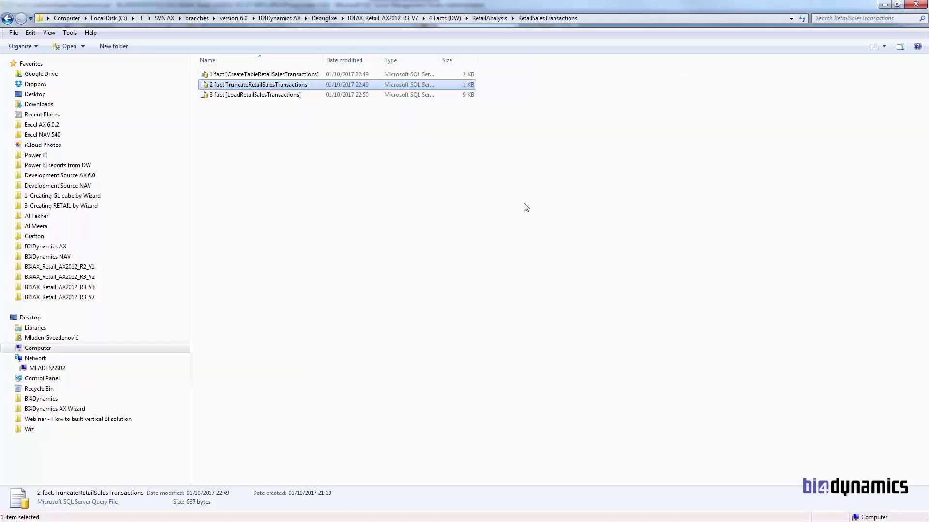
click(370, 18)
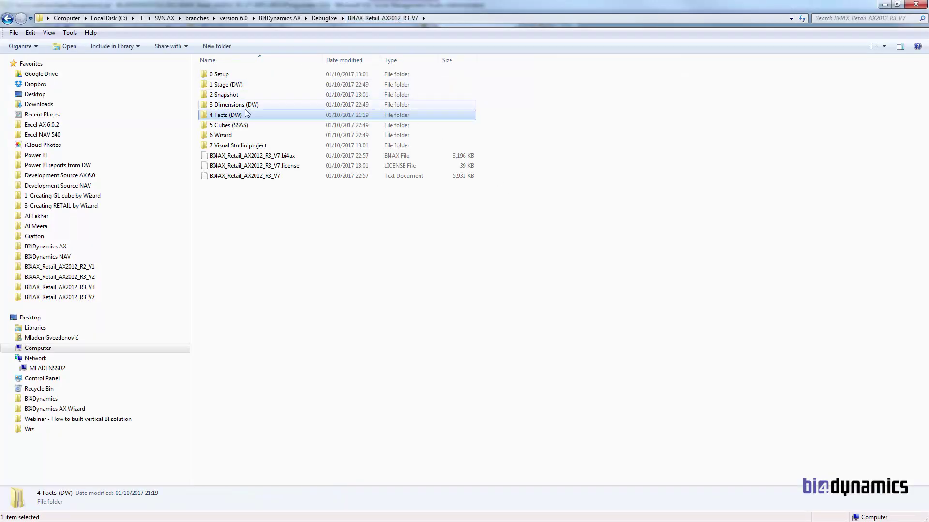
double_click(231, 105)
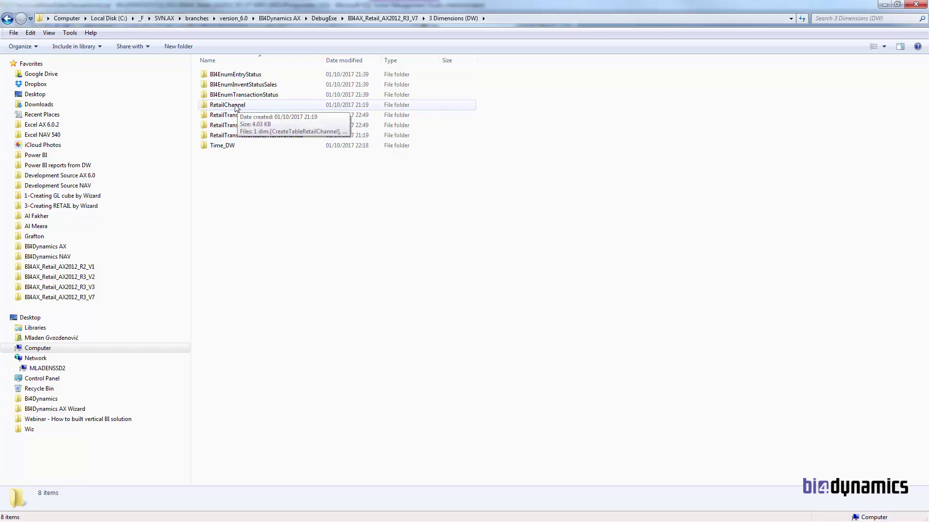
click(242, 108)
double_click(241, 108)
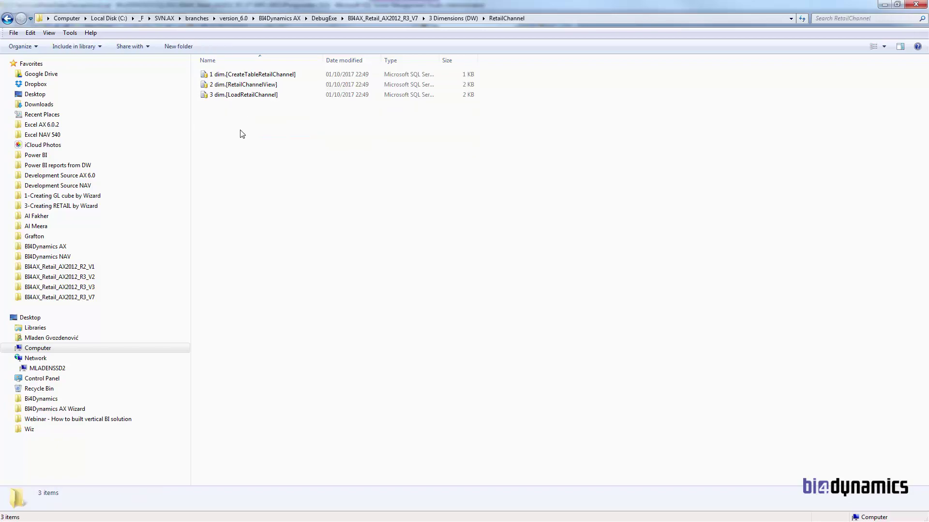
- Open the CreateTableRetailChannel script without connecting to the server and highlight its automatically generated column definitions
double_click(257, 75)
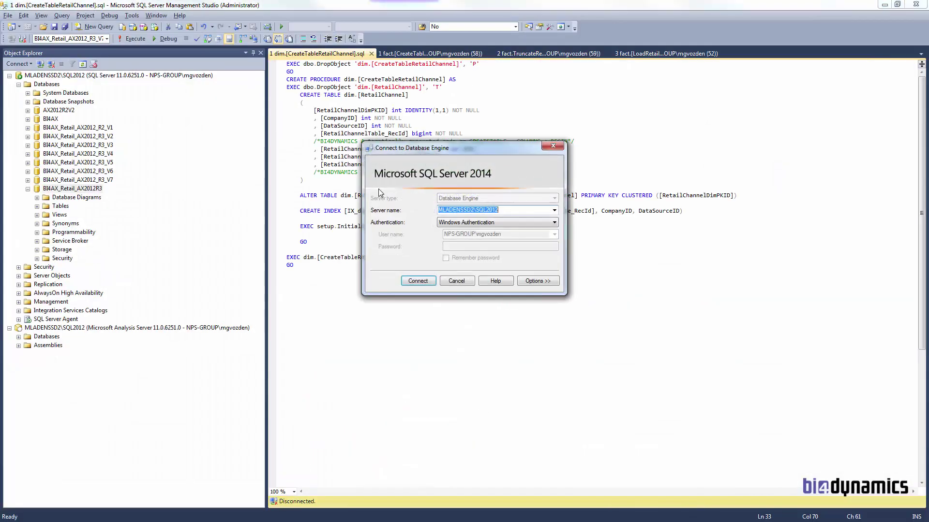
click(456, 281)
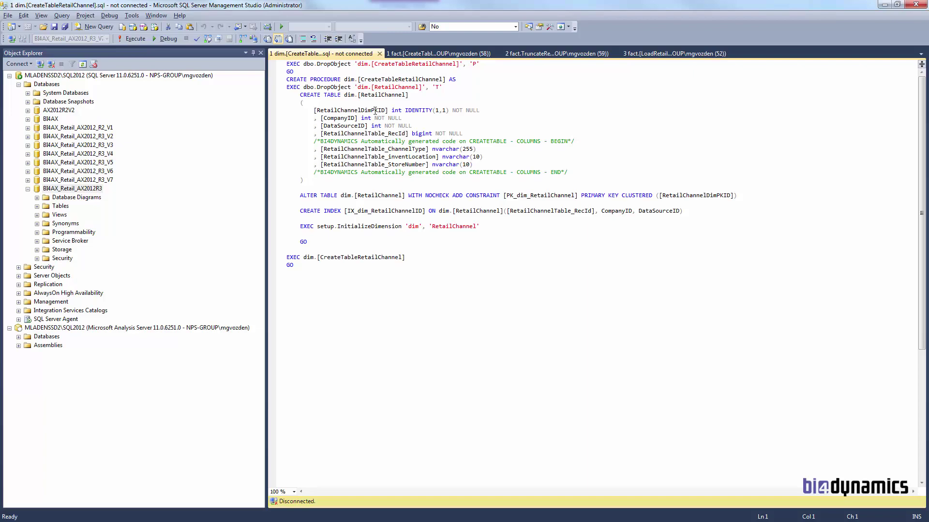
drag(374, 110, 348, 165)
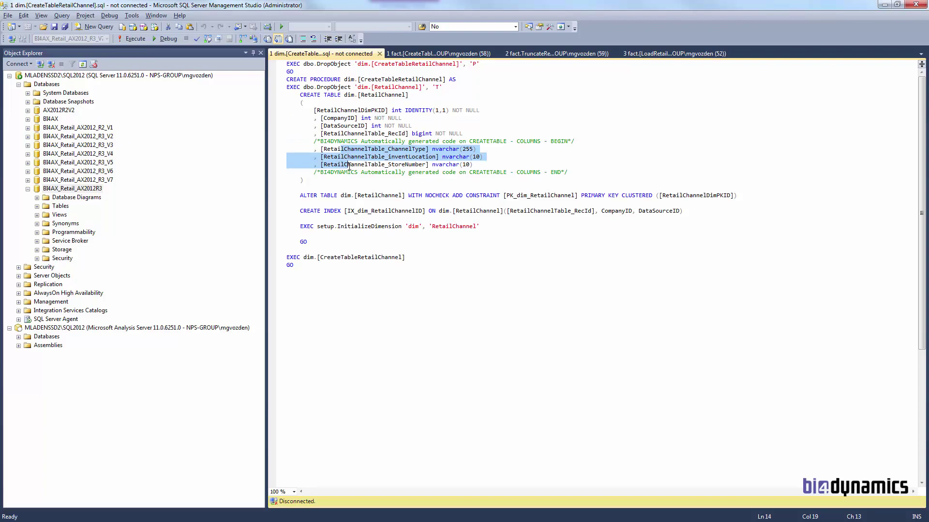
- Open the RetailChannelView script from the RetailChannel folder and highlight the automatically generated columns in its SELECT section
key(alt+Tab)
double_click(284, 89)
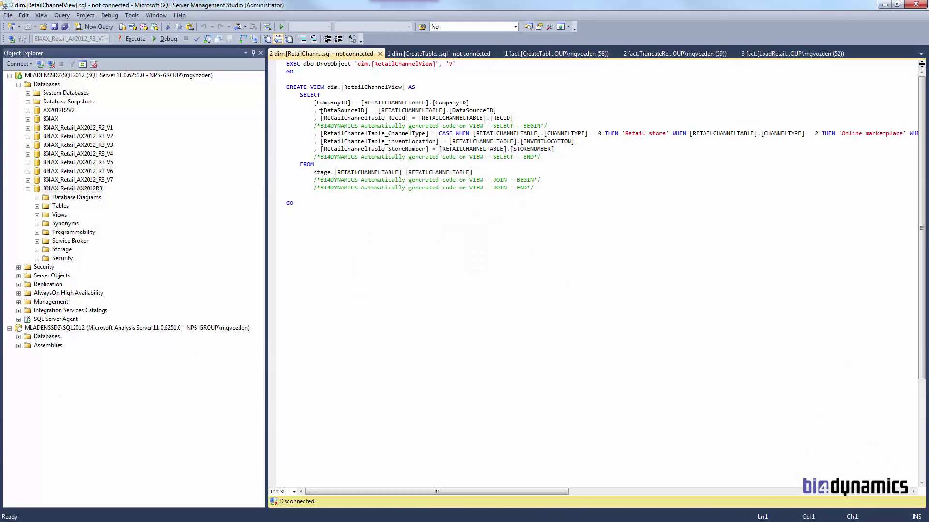
drag(322, 135, 395, 149)
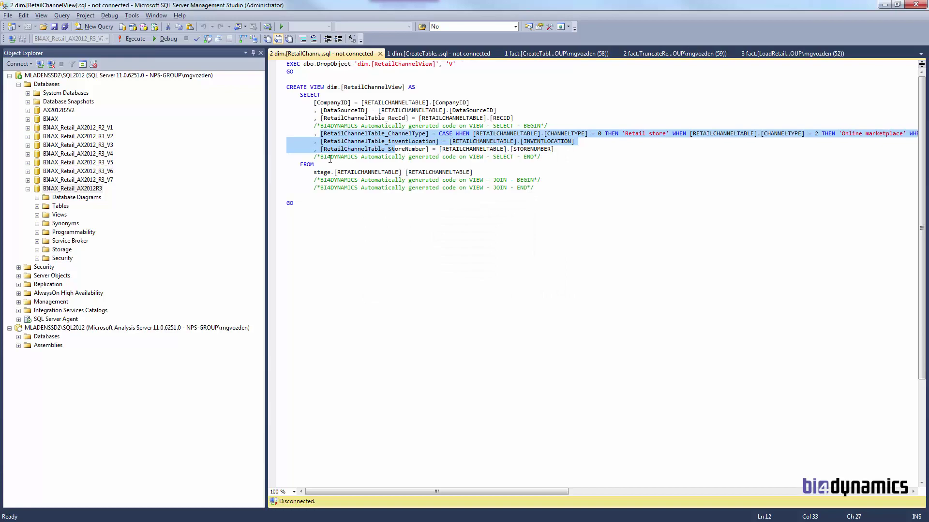
- Insert blank lines for custom code after the SELECT - END and JOIN - END comments in the RetailChannelView script
click(576, 159)
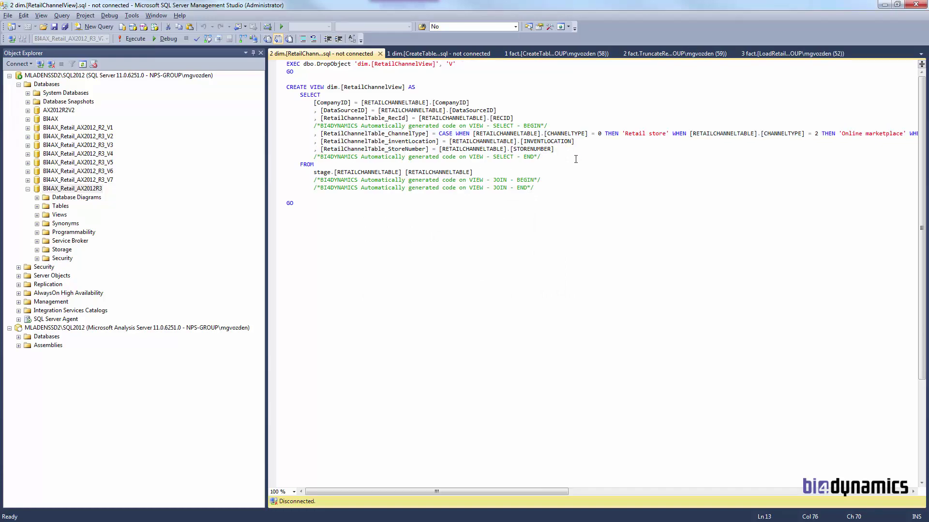
key(Return)
key(Return)
click(569, 217)
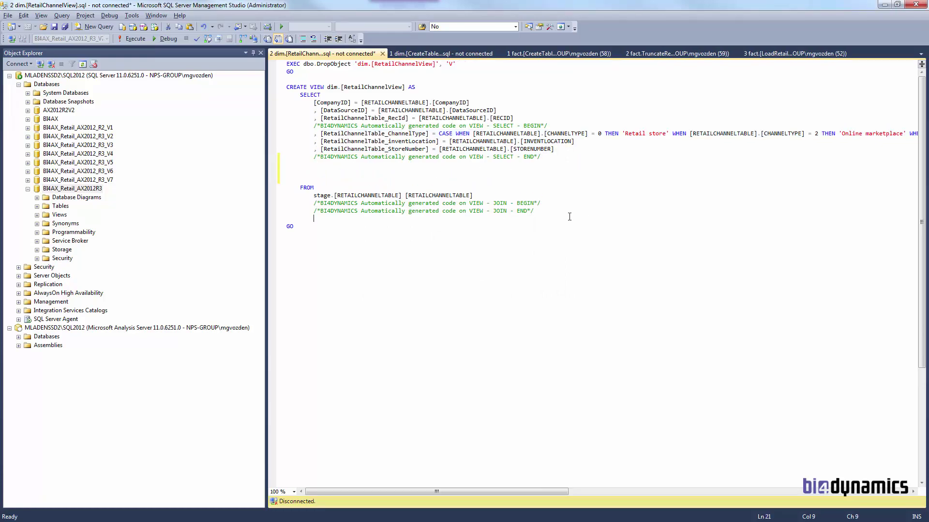
key(Return)
- Open the LoadRetailChannel script from the RetailChannel folder without connecting to the server
key(alt+Tab)
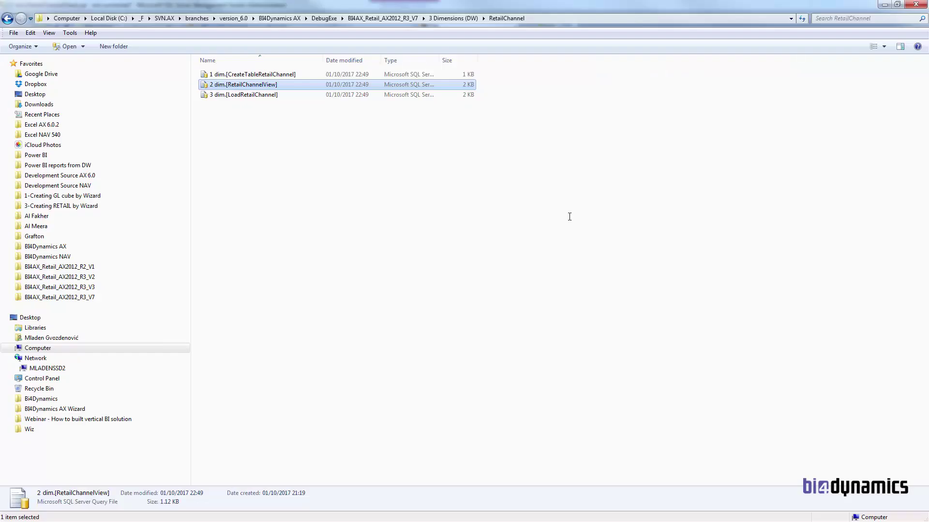
key(Down)
key(Return)
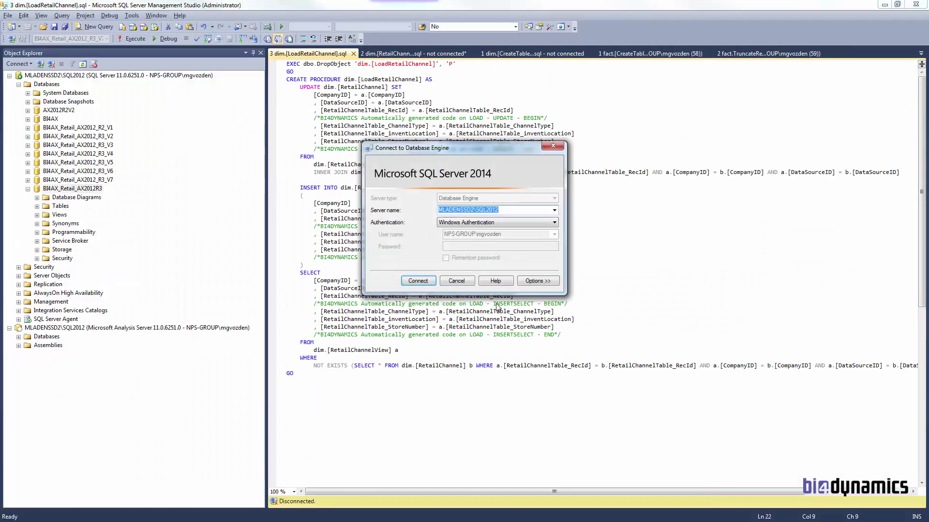
click(457, 279)
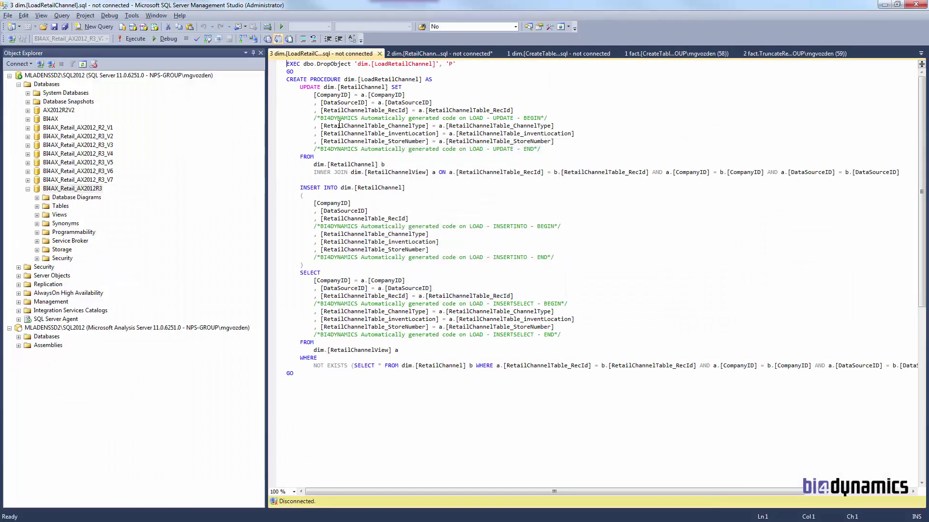